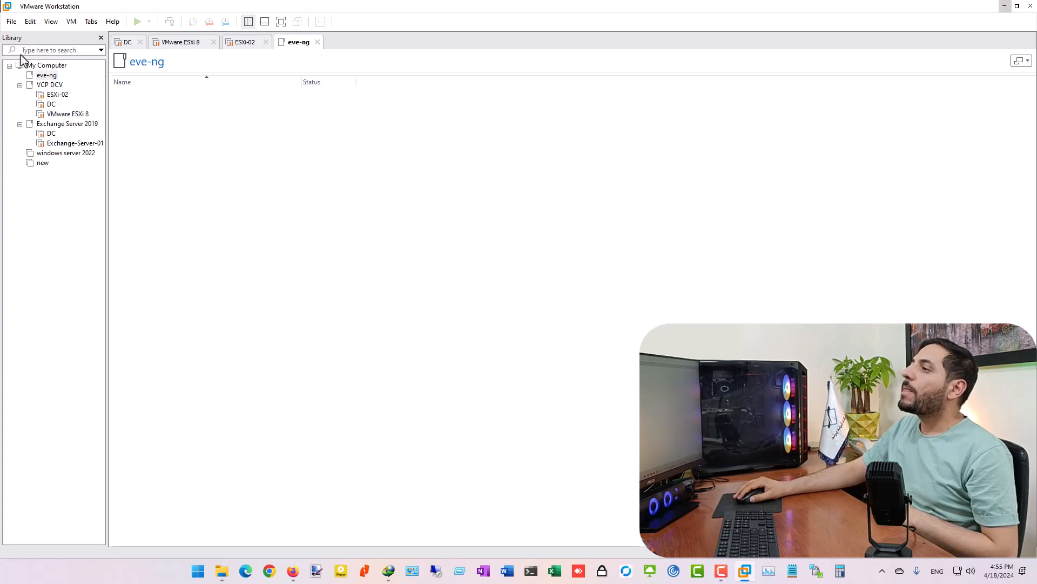
- Start a custom new VM with default compatibility, OS installed later, guest Linux Ubuntu 64-bit
left_click(12, 21)
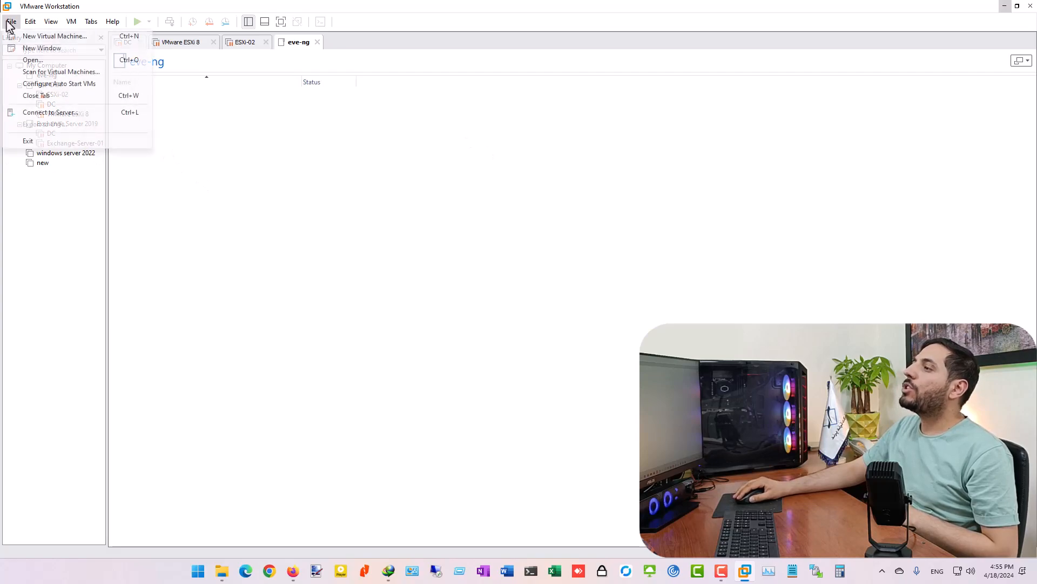
left_click(33, 38)
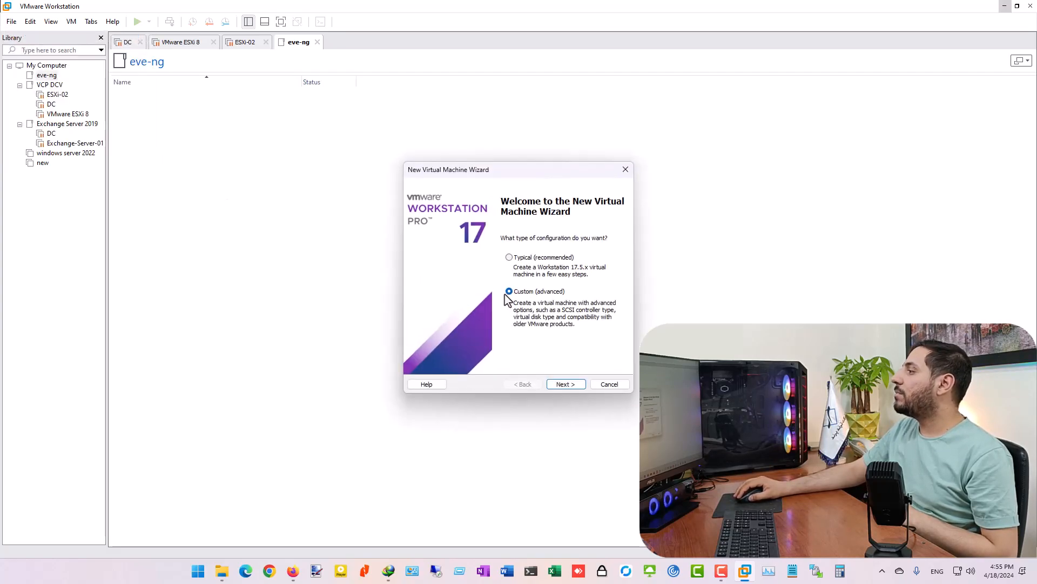
left_click(572, 387)
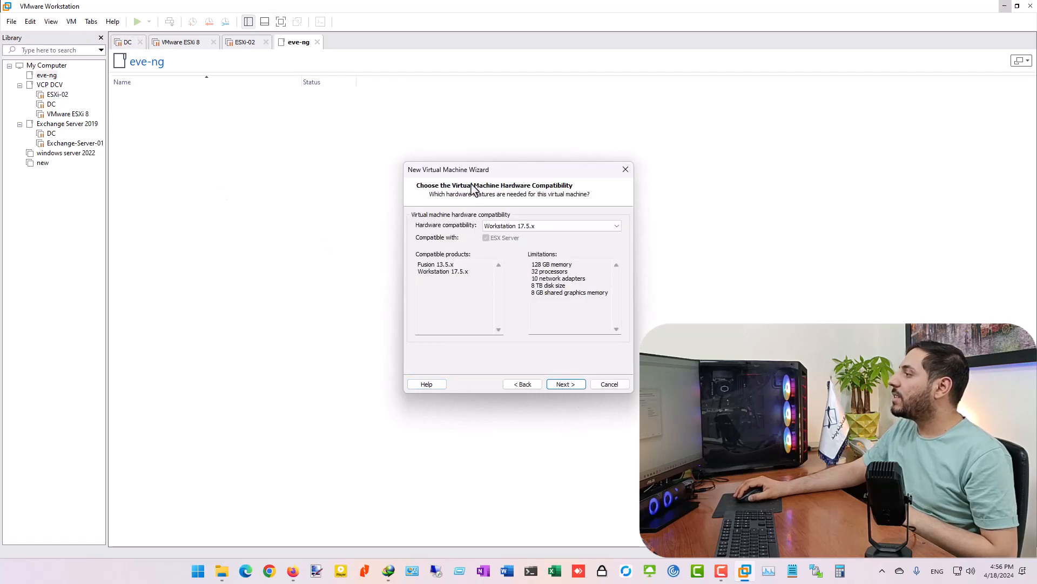
left_click(576, 387)
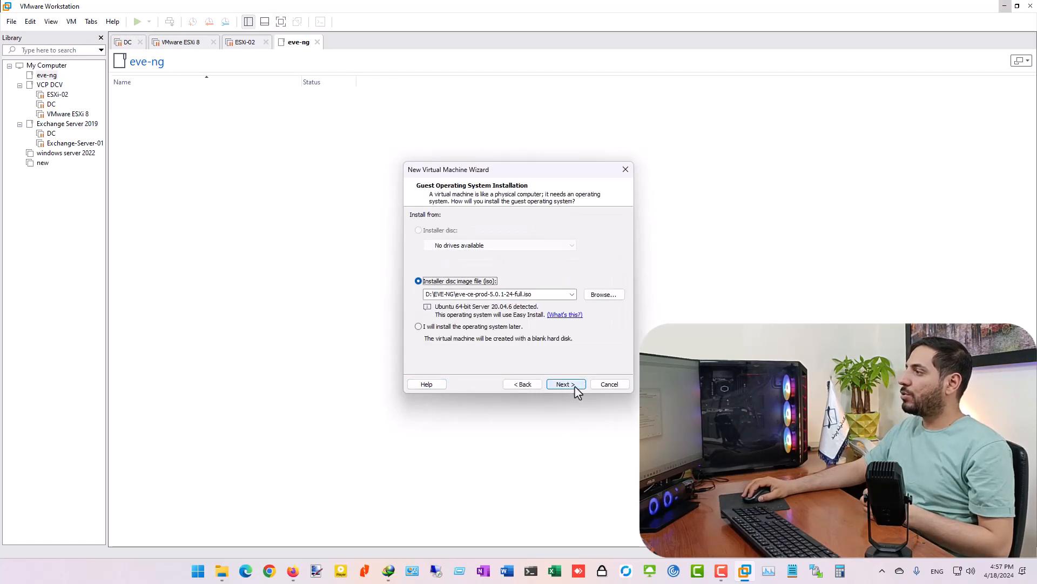
left_click(464, 334)
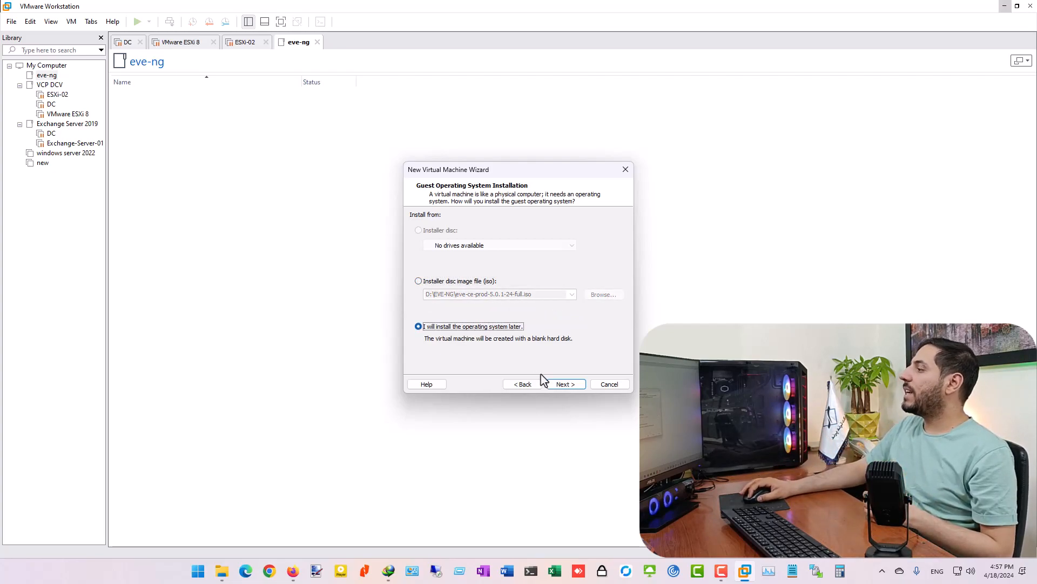
left_click(565, 384)
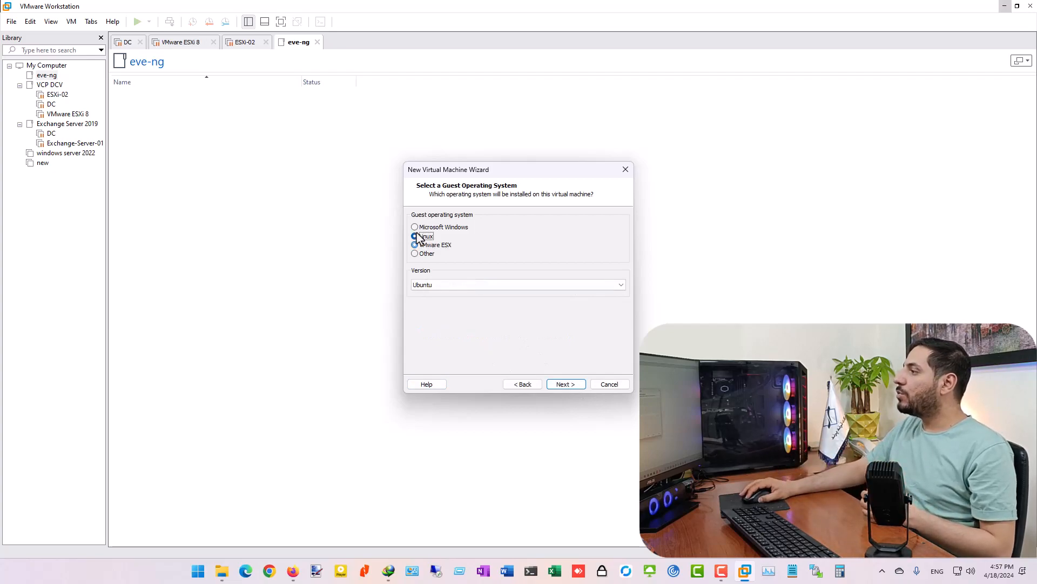
left_click(475, 287)
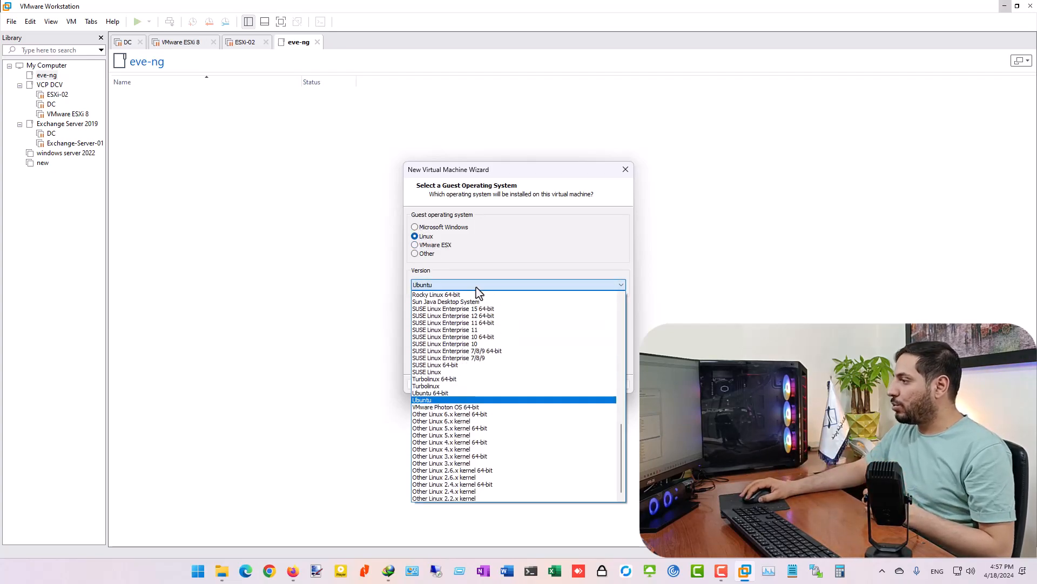
left_click(473, 394)
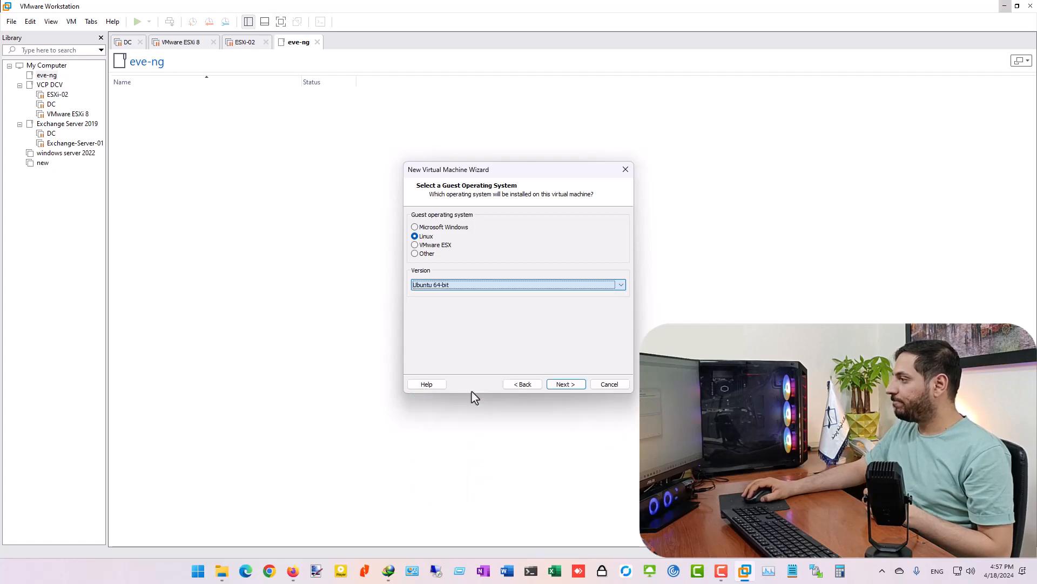
left_click(575, 386)
- Name the virtual machine EVE-NG and browse for a storage folder
type("EVE")
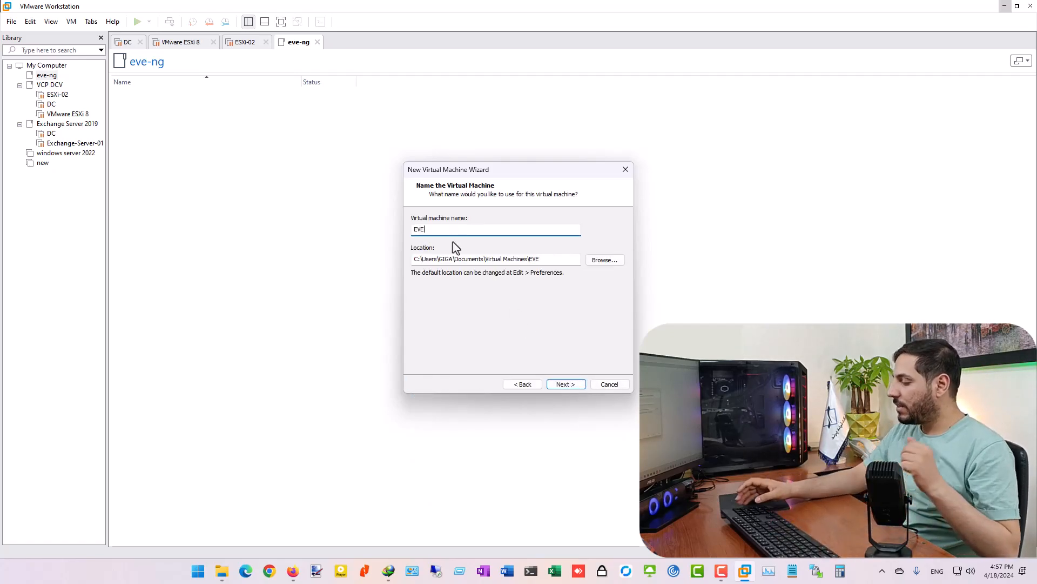
type("-NG")
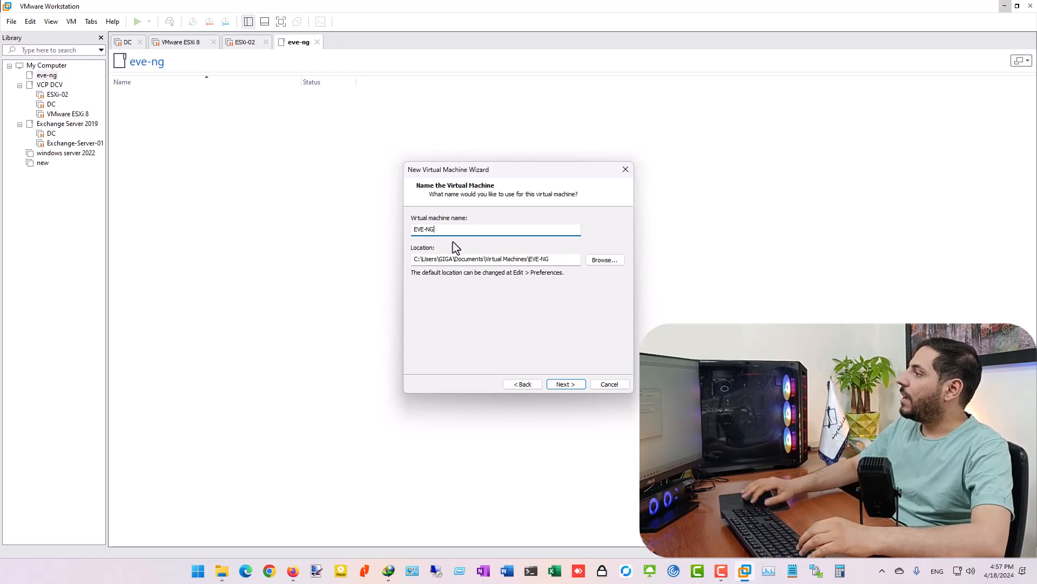
left_click(605, 262)
left_click_drag(592, 267, 608, 323)
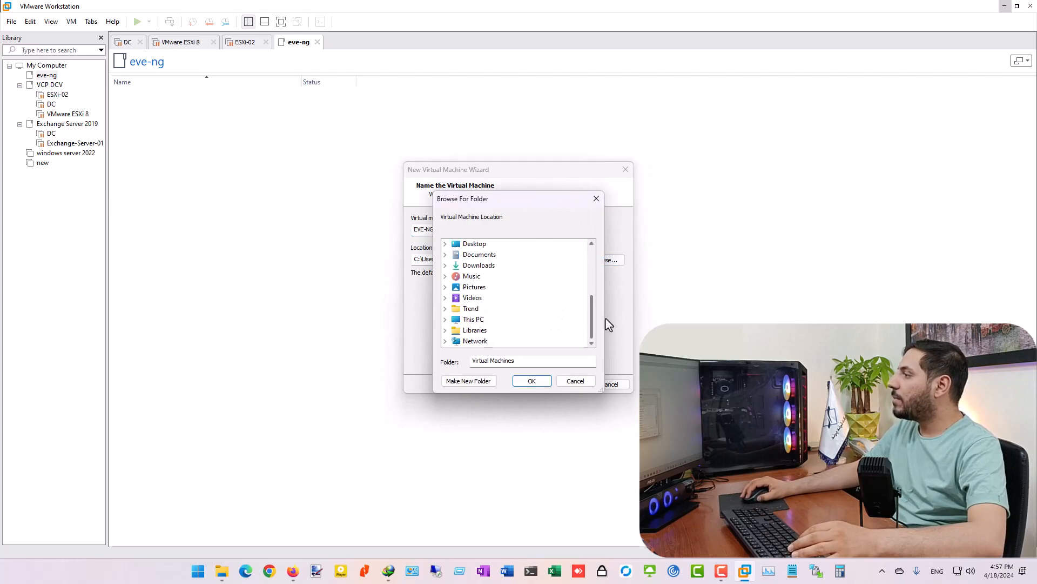
scroll(479, 272, "up", 5)
scroll(480, 272, "down", 5)
scroll(478, 281, "up", 10)
scroll(477, 289, "down", 10)
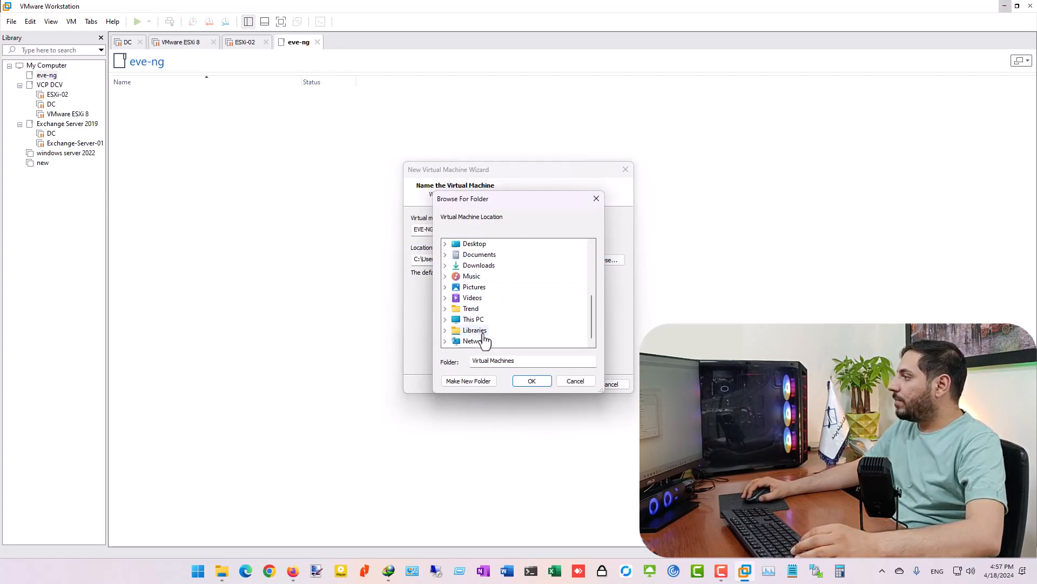
- Set the VM location to the D:\EVE-NG\vm folder
double_click(474, 319)
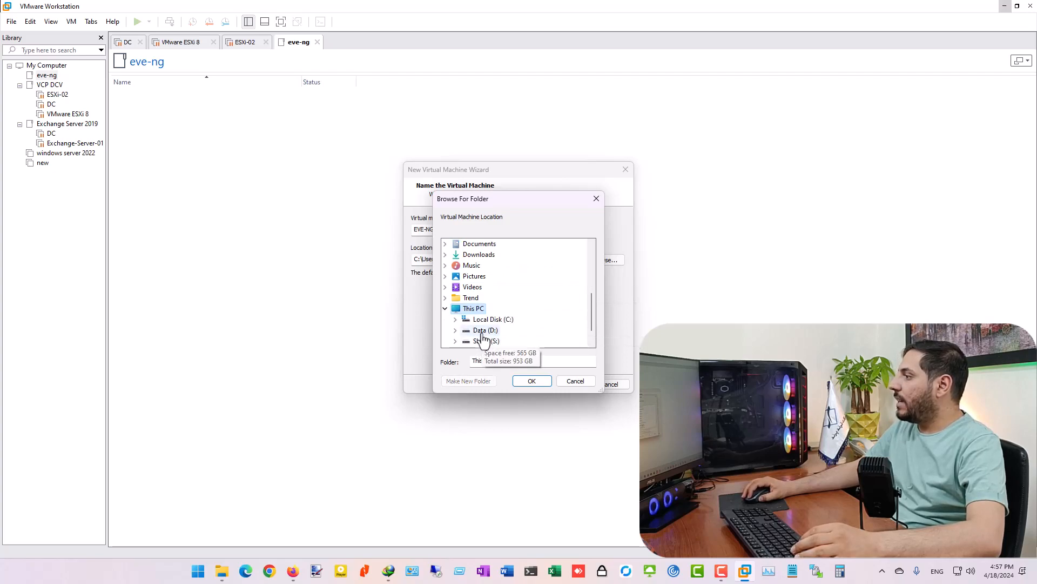
double_click(482, 332)
double_click(494, 287)
left_click(497, 298)
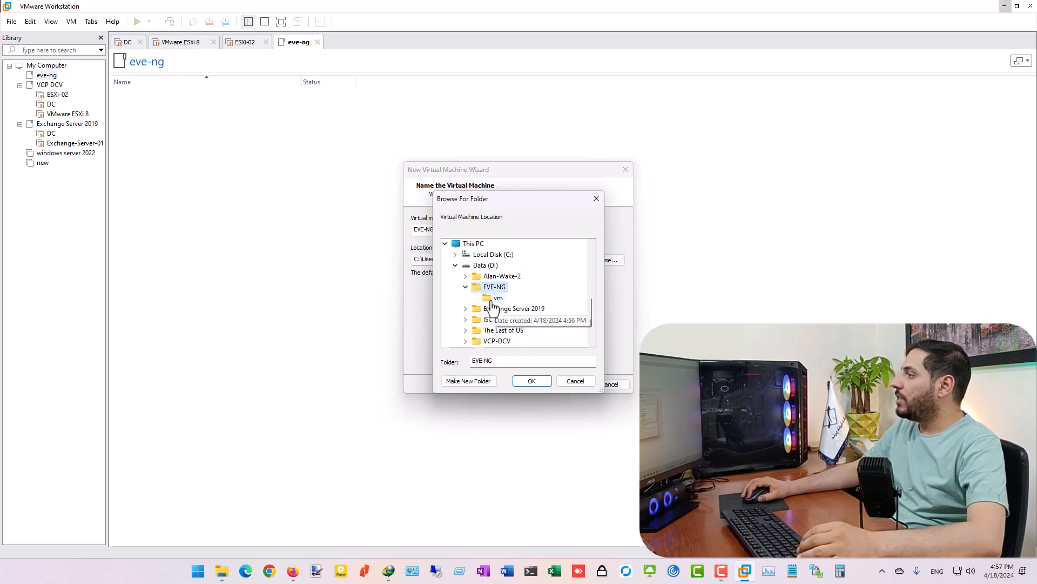
left_click(532, 381)
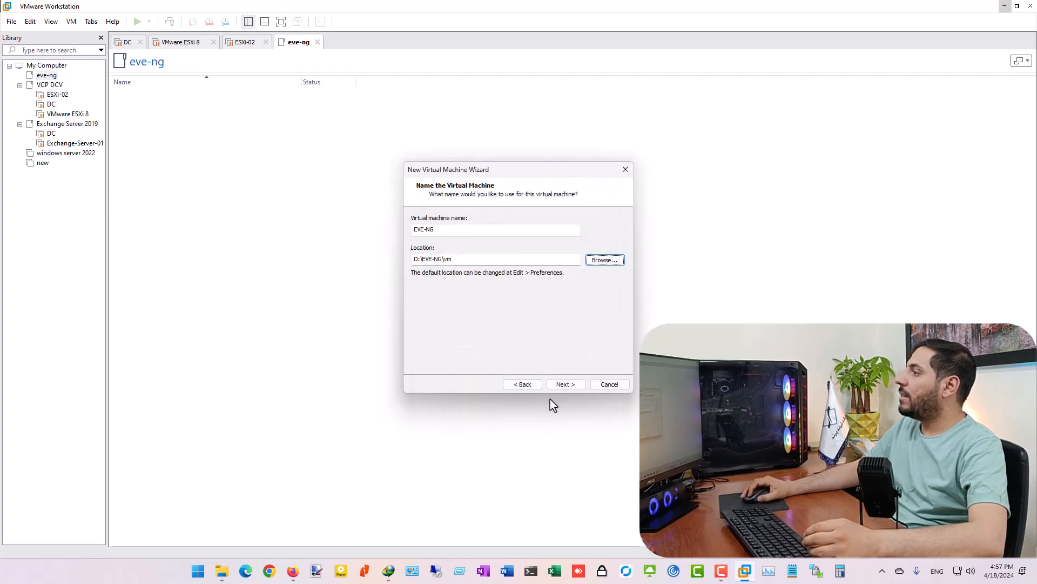
left_click(562, 385)
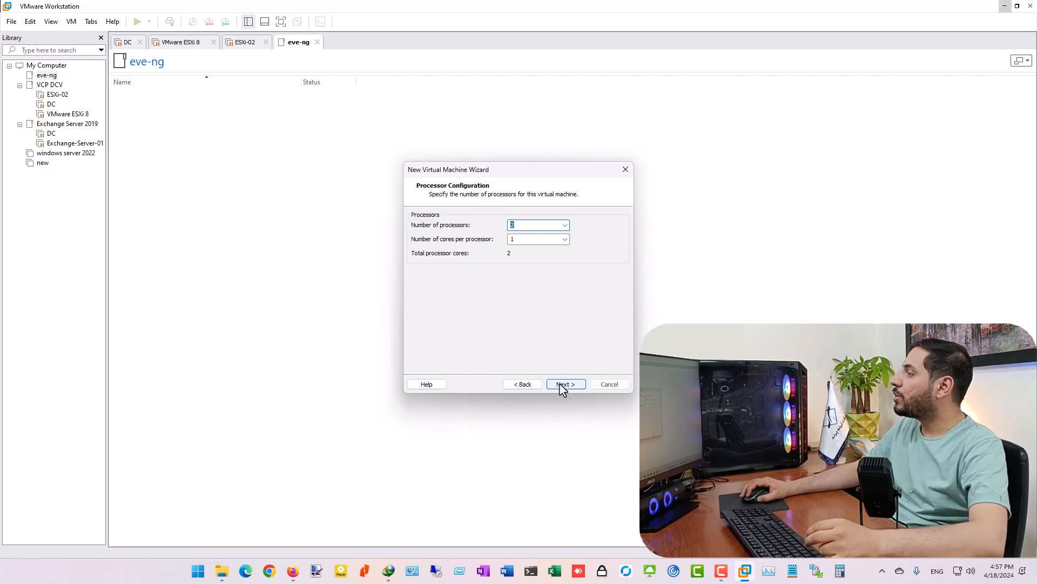
- Set 2 cores per processor and 32 GB of memory
left_click(558, 242)
left_click(553, 259)
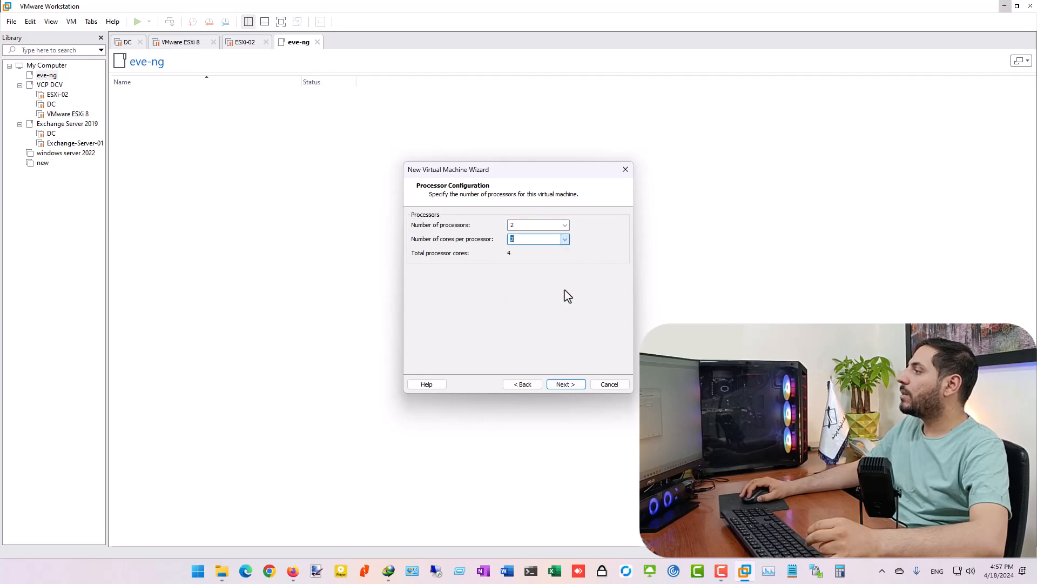
left_click(564, 386)
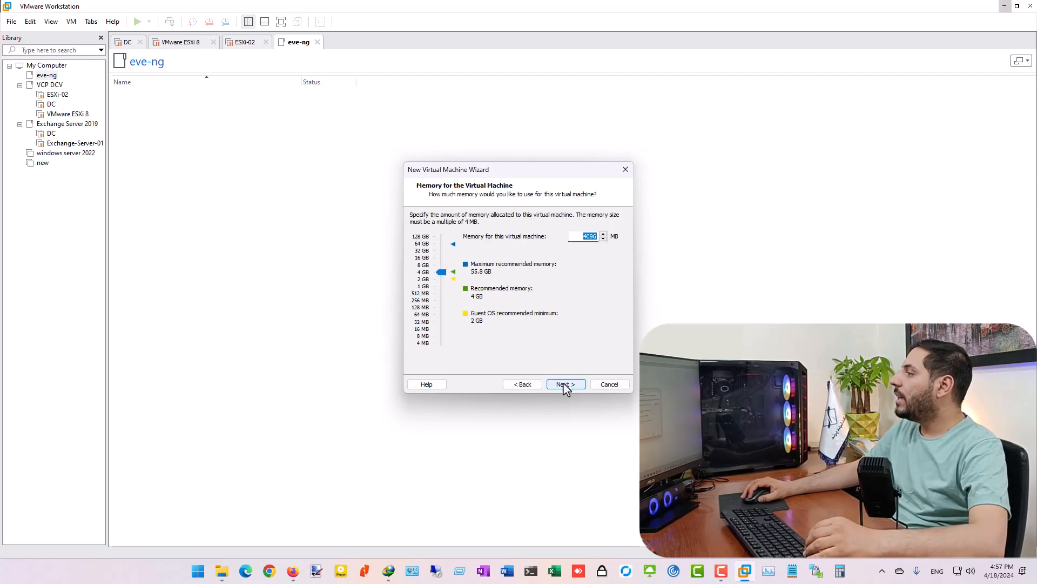
left_click_drag(430, 273, 425, 251)
left_click(562, 386)
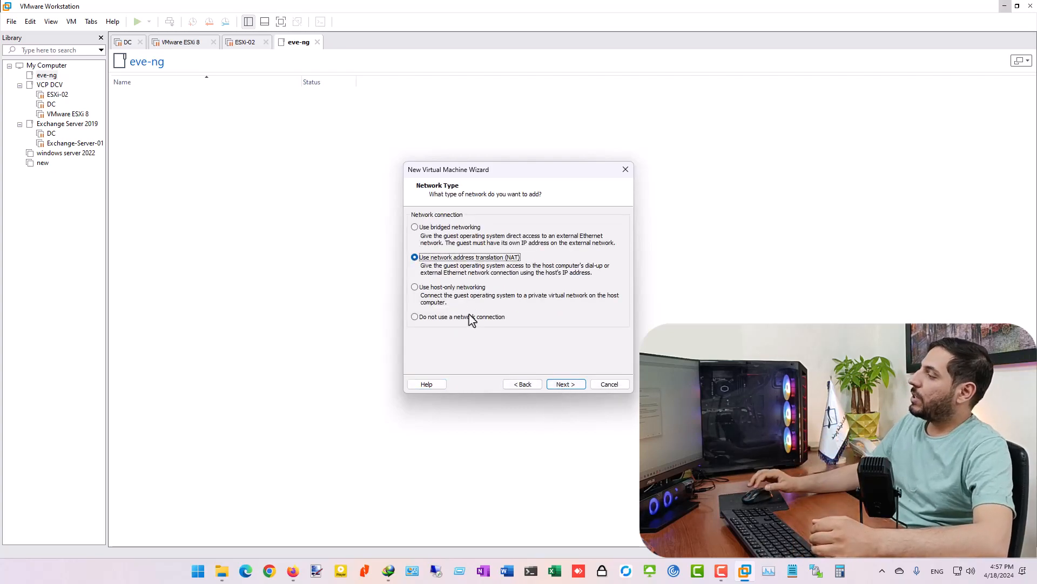
- Choose no network connection, keep LSI Logic and SCSI, and create a new virtual disk
left_click(422, 317)
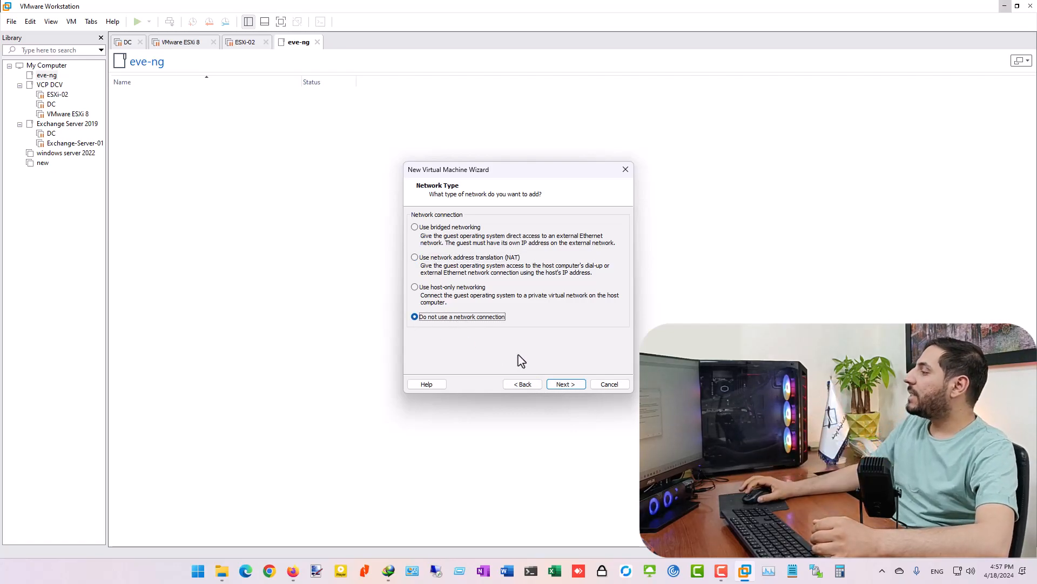
left_click(565, 384)
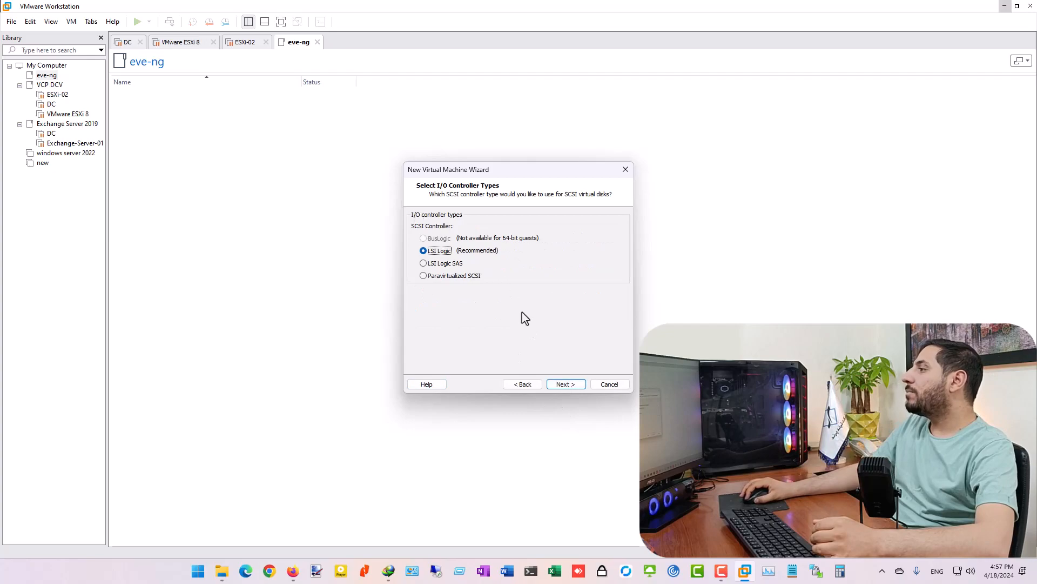
left_click(573, 386)
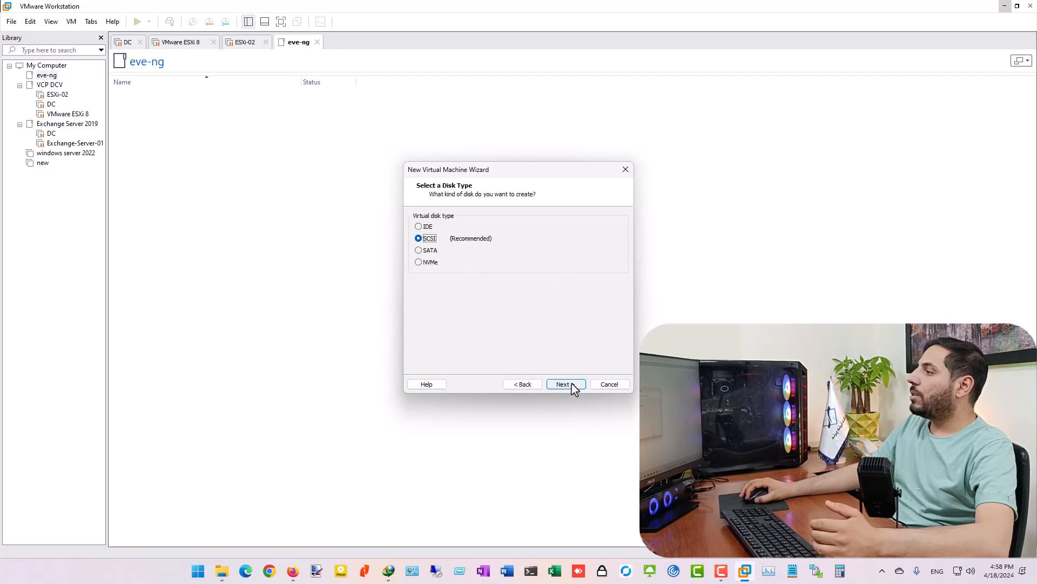
left_click(573, 387)
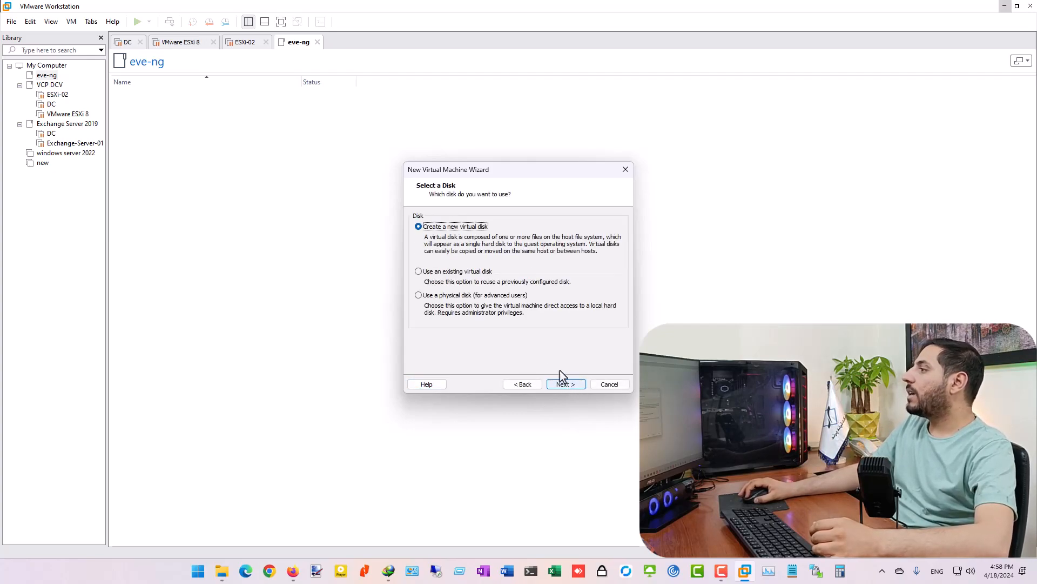
left_click(577, 387)
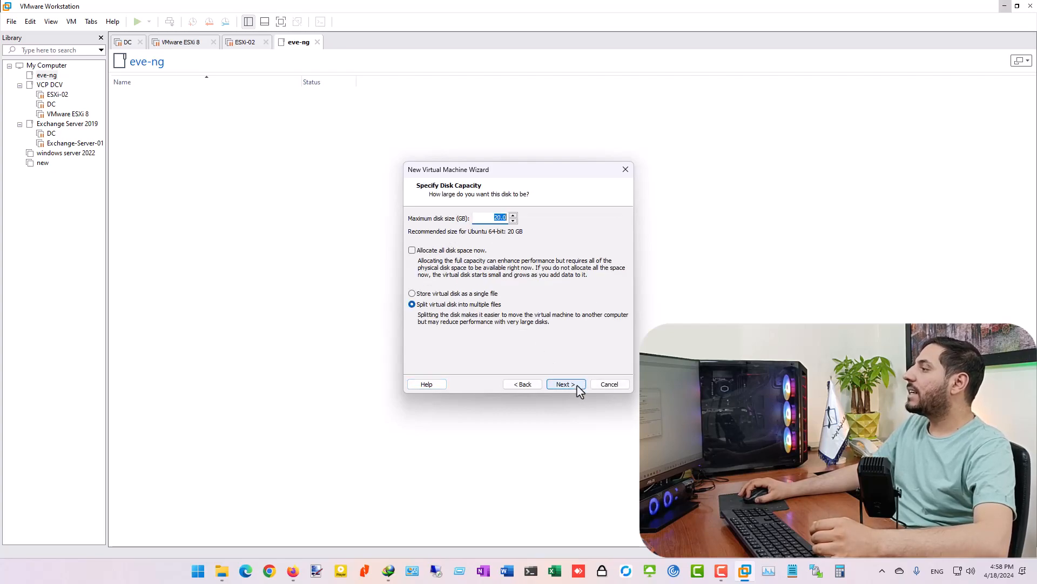
- Make the new virtual disk 300 GB, stored as a single file
left_click(414, 294)
double_click(488, 217)
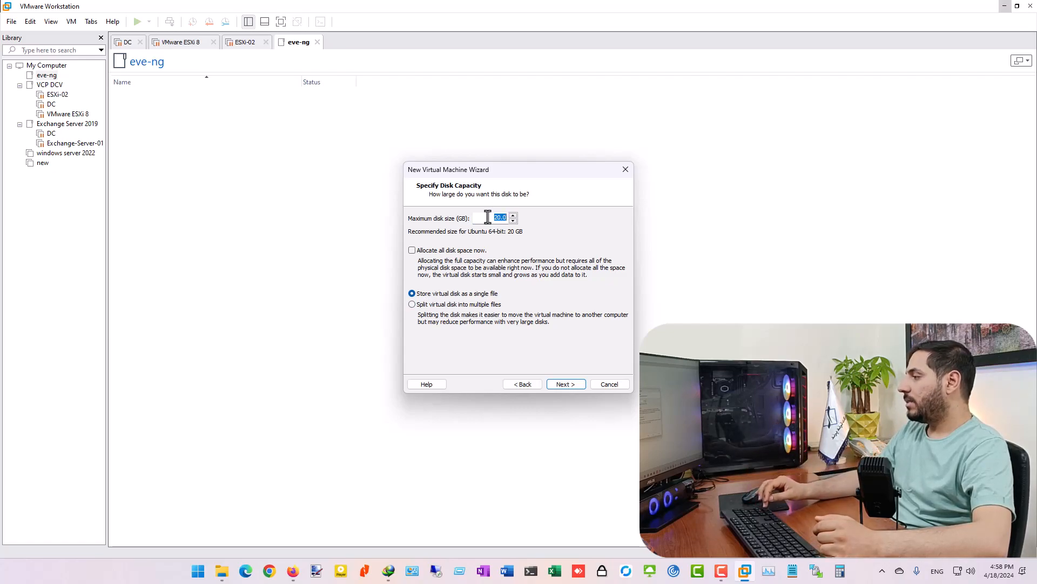
type("300")
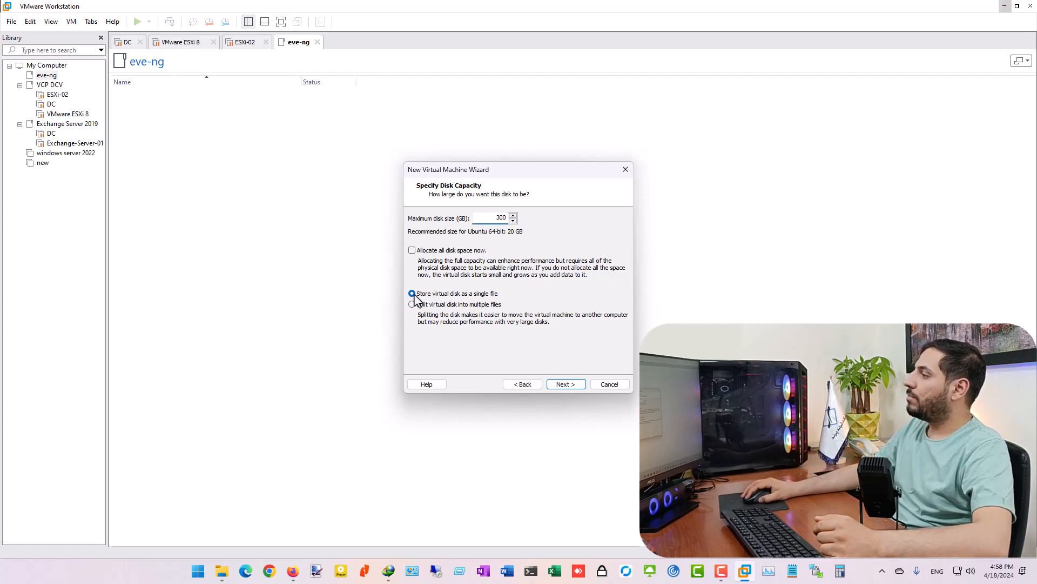
left_click(565, 384)
- Save the disk file as EVE-NG.vmdk in the vm folder and open hardware customization
left_click(599, 245)
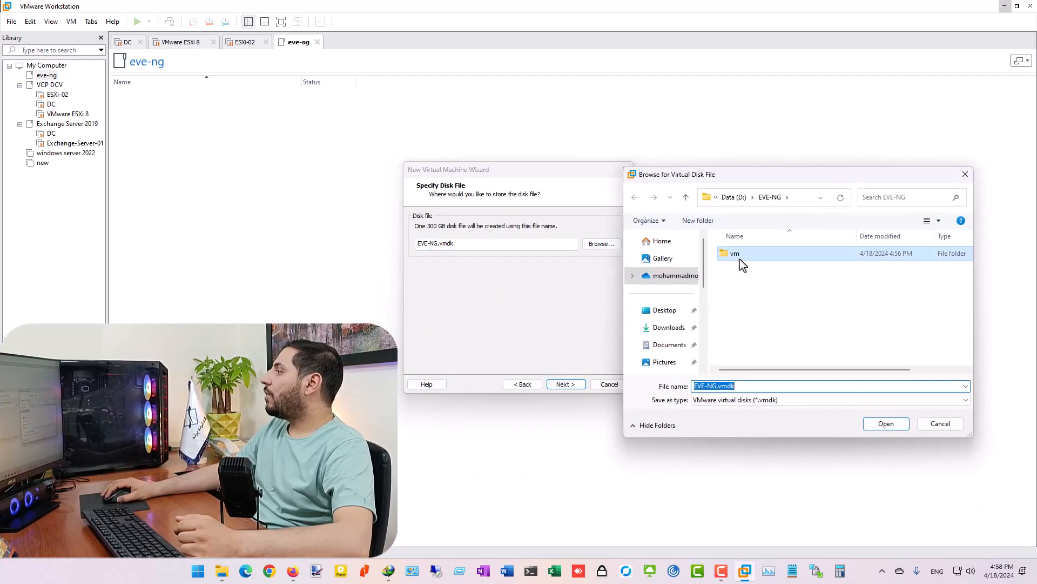
double_click(739, 258)
left_click(884, 424)
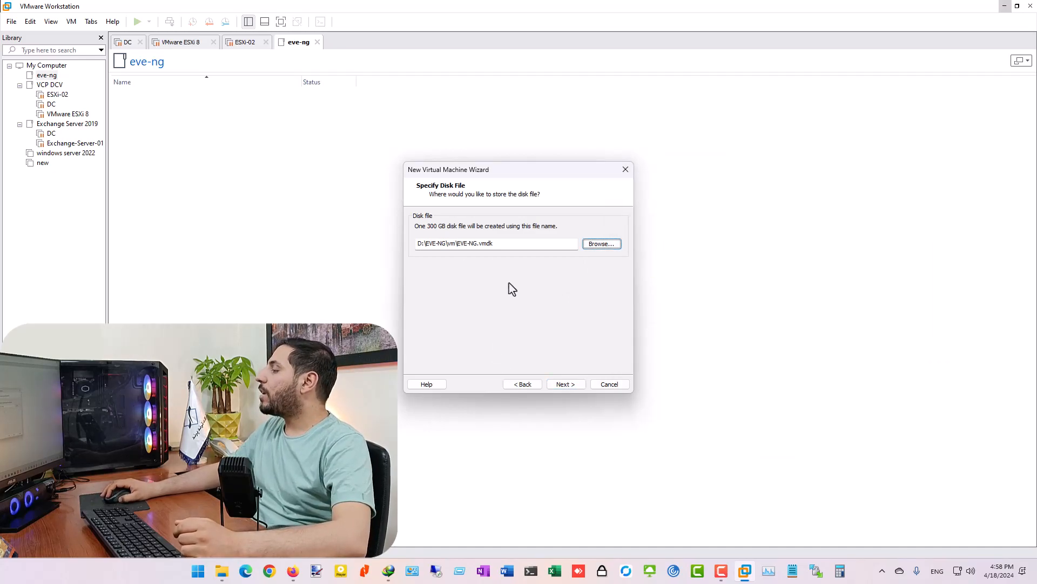
left_click(573, 386)
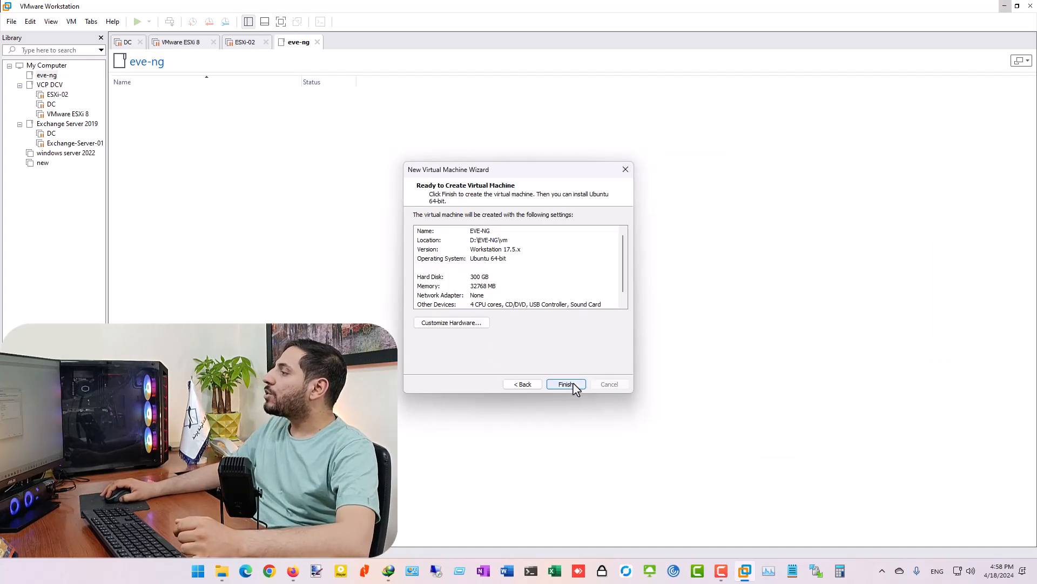
left_click(448, 323)
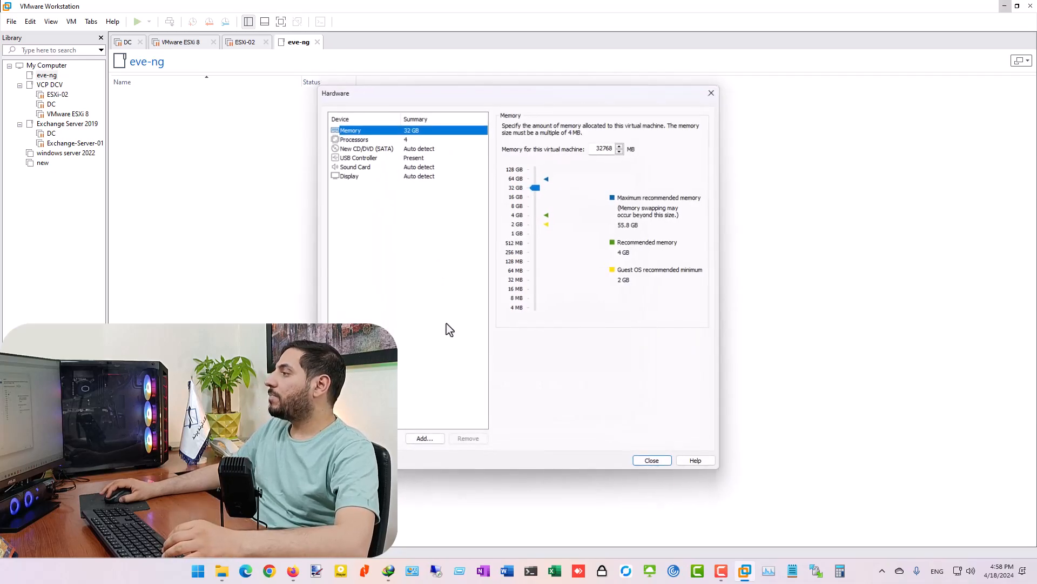
- Attach eve-ce-prod-5.0.1-24-full.iso as the CD/DVD ISO image
left_click(388, 149)
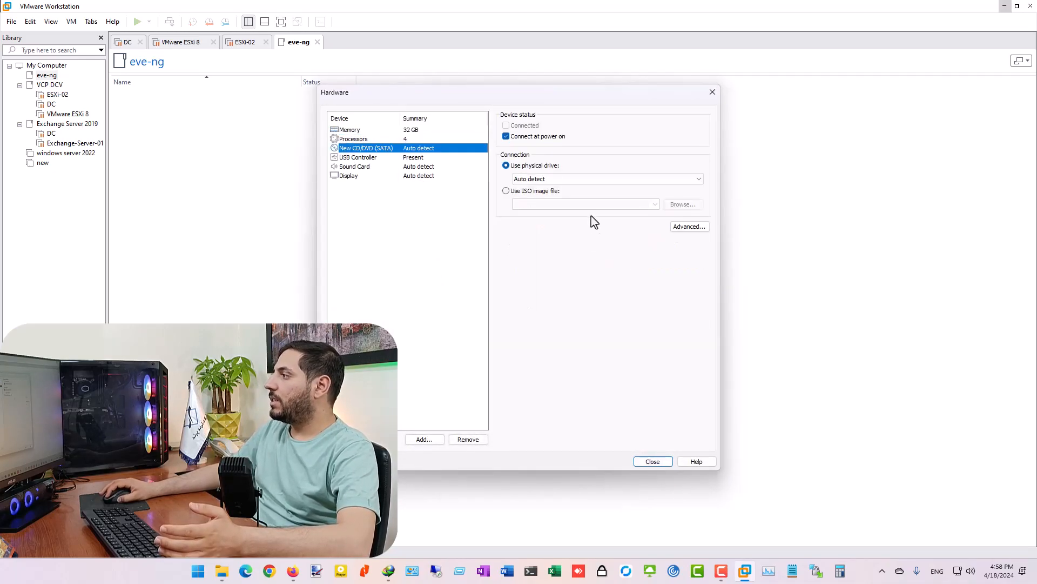
left_click(535, 179)
left_click(503, 192)
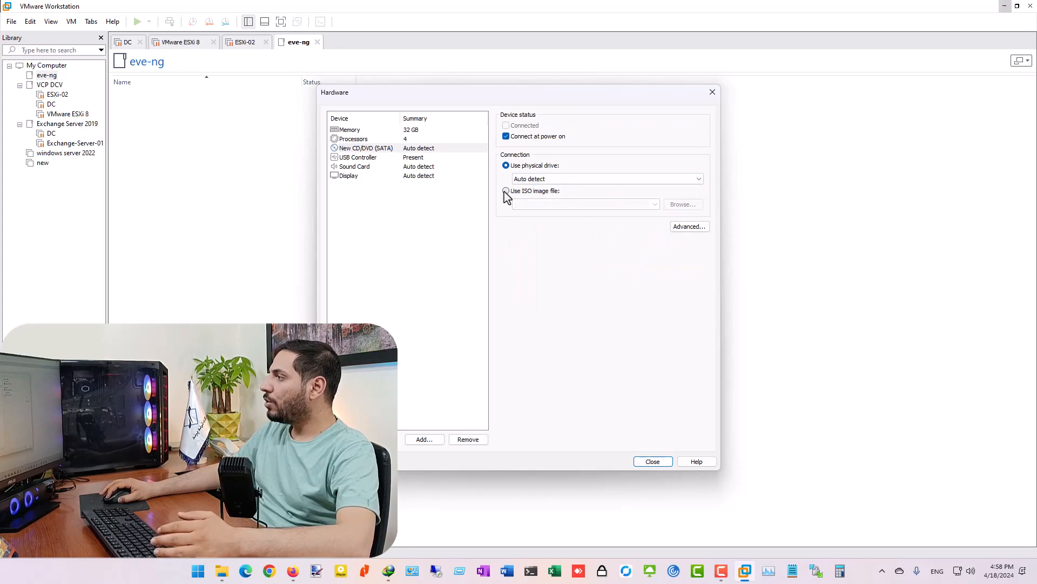
left_click(681, 204)
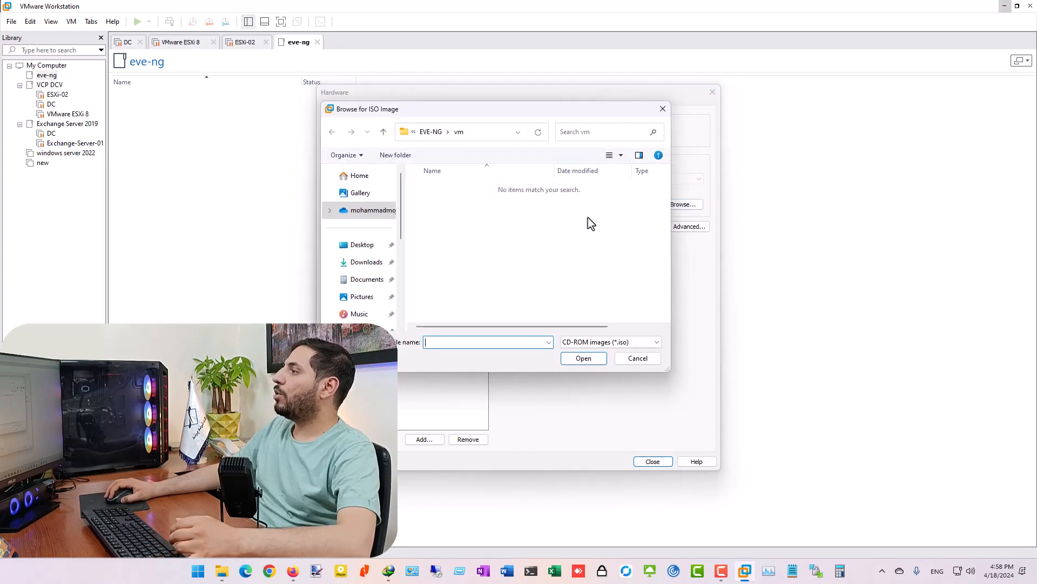
left_click(430, 131)
double_click(465, 206)
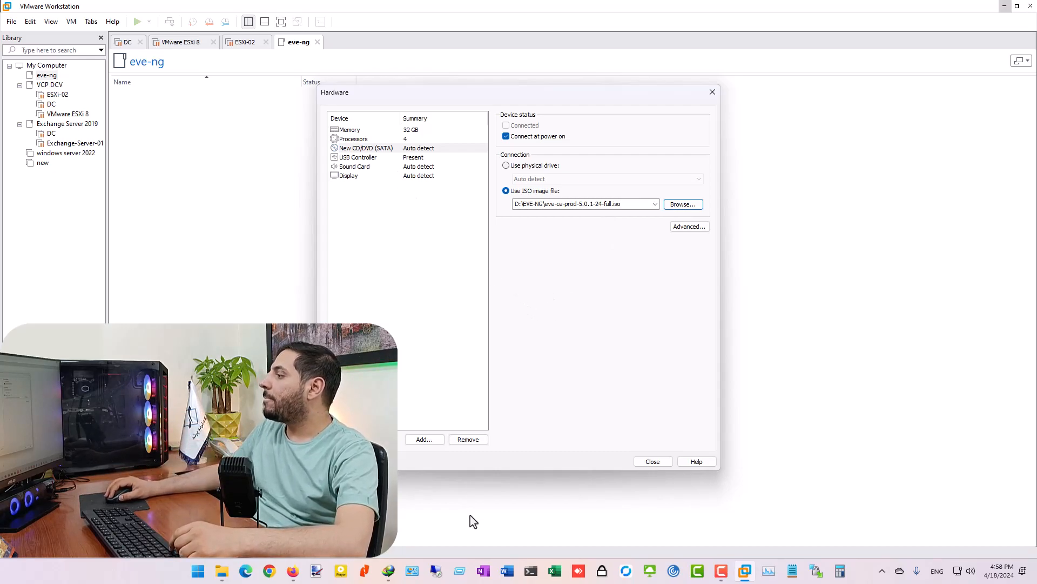
- Add a network adapter on Custom (VMnet0) and close the hardware settings
left_click(424, 440)
left_click(435, 245)
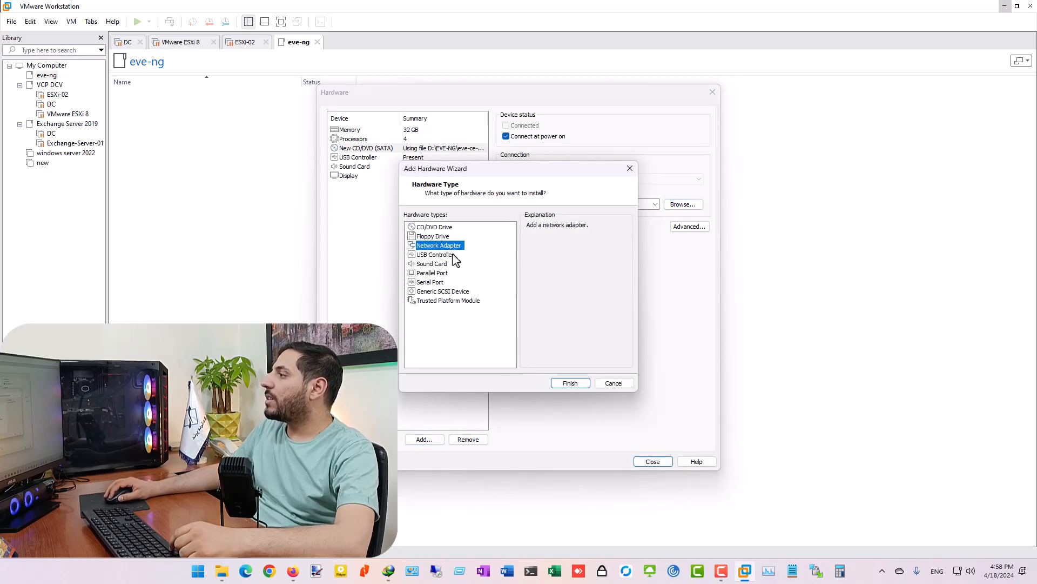
left_click(571, 383)
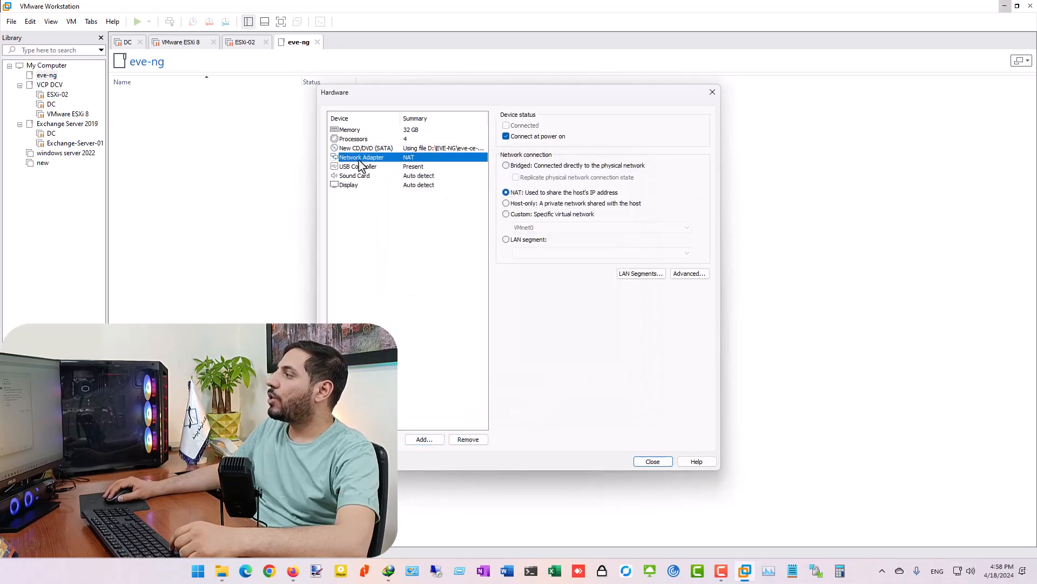
left_click(533, 214)
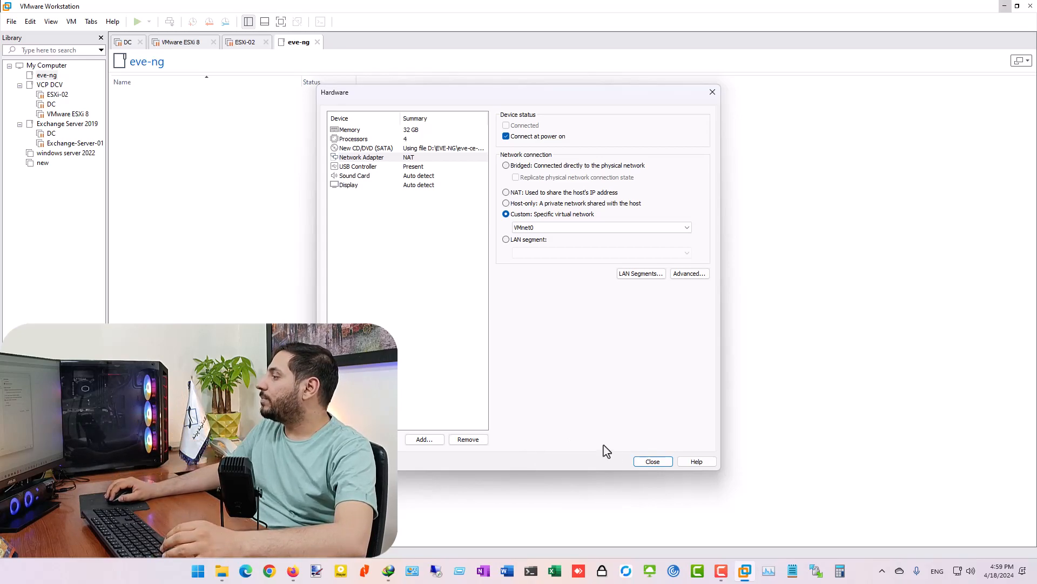
left_click(651, 463)
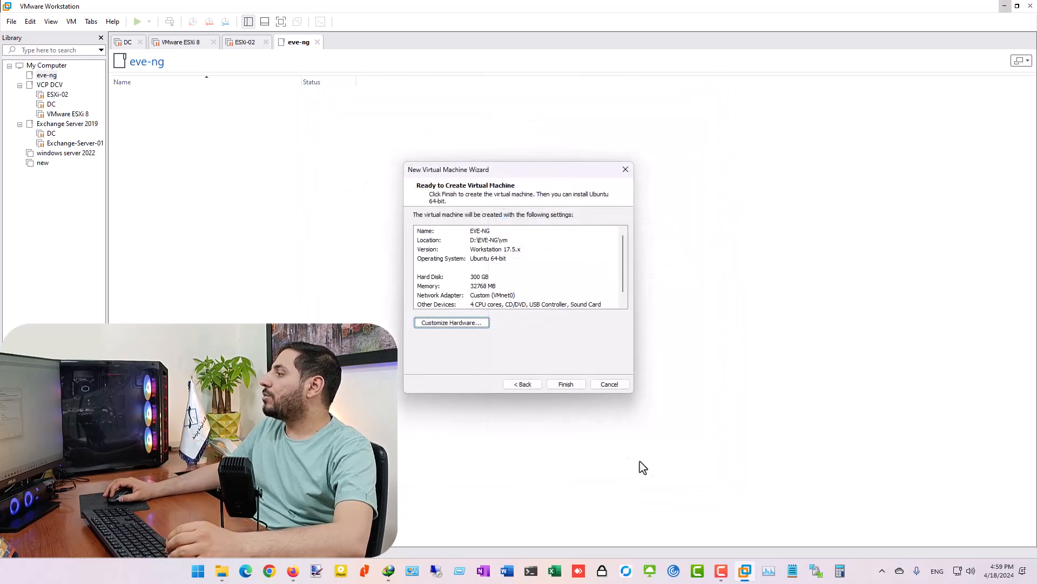
- Finish creating the VM, move EVE-NG into the eve-ng folder, and power it on
left_click(564, 382)
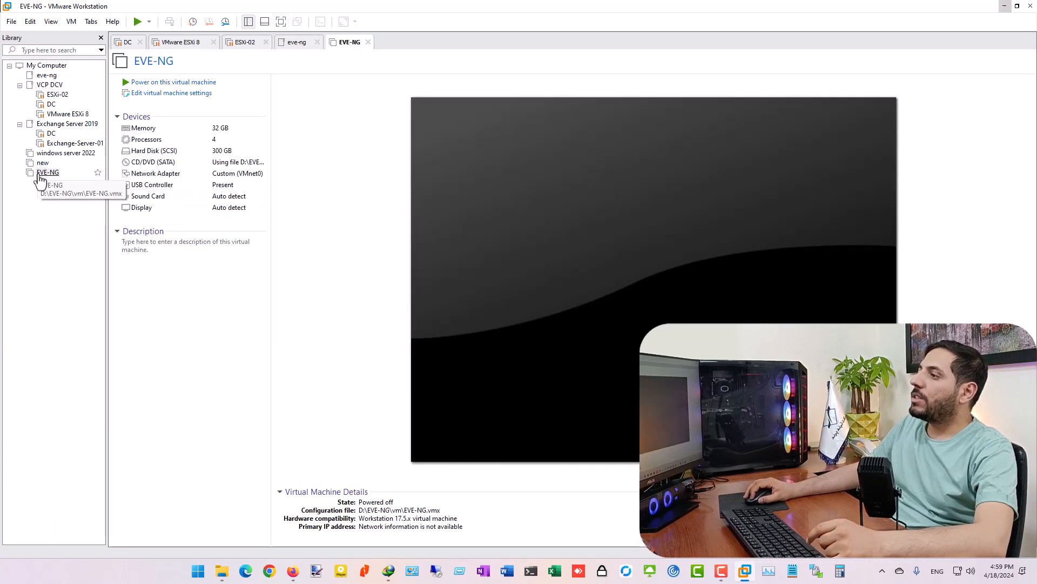
left_click_drag(41, 184, 51, 81)
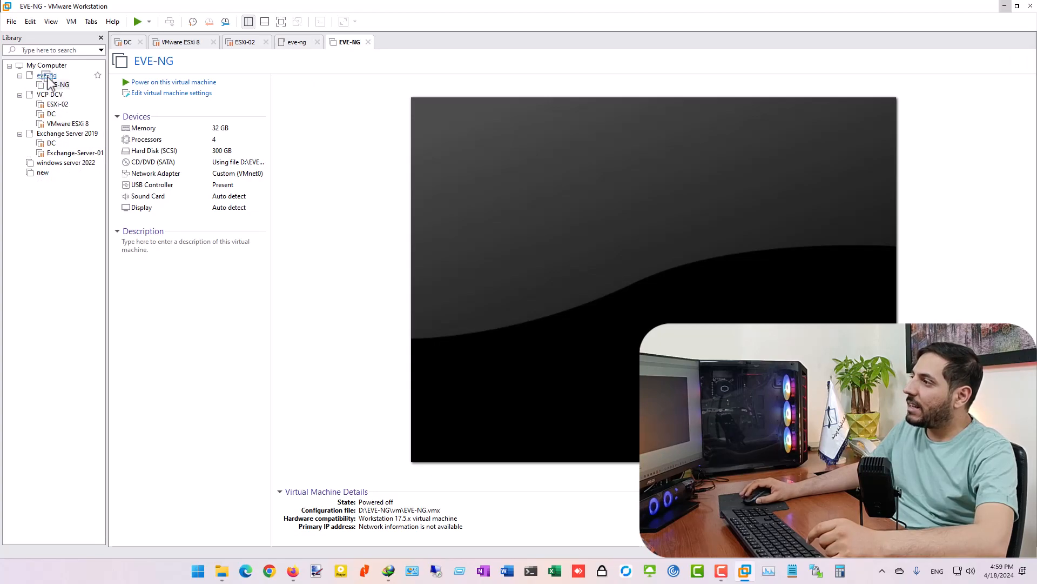
left_click(157, 82)
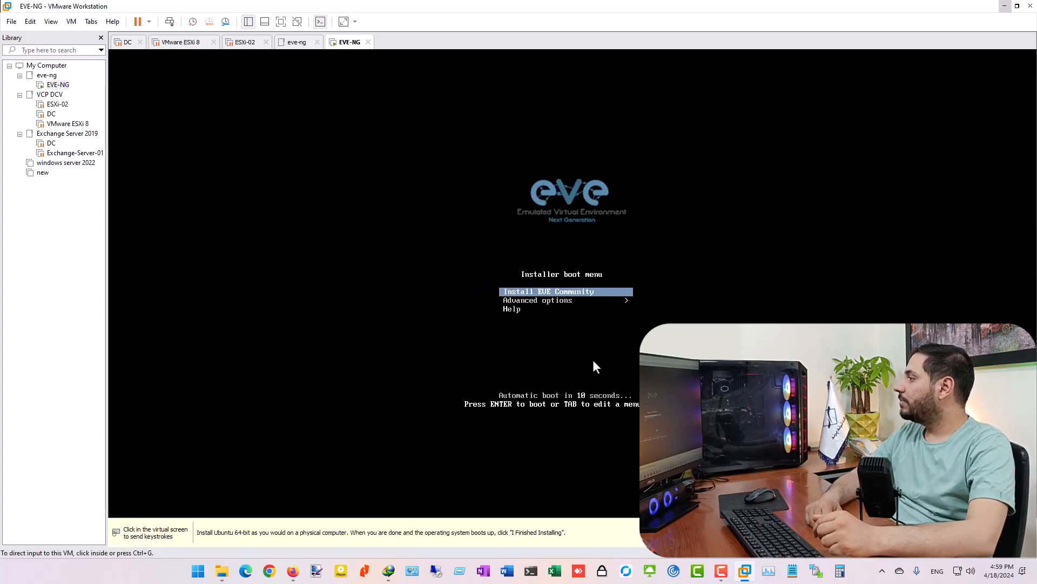
- Launch Install EVE Community from the VM's boot menu
left_click(543, 278)
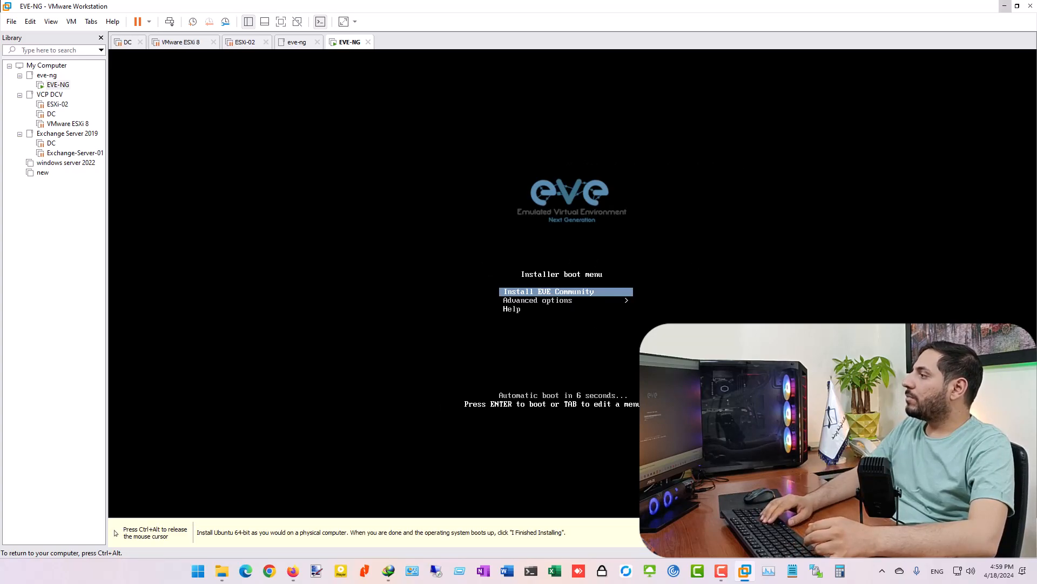
key("Return")
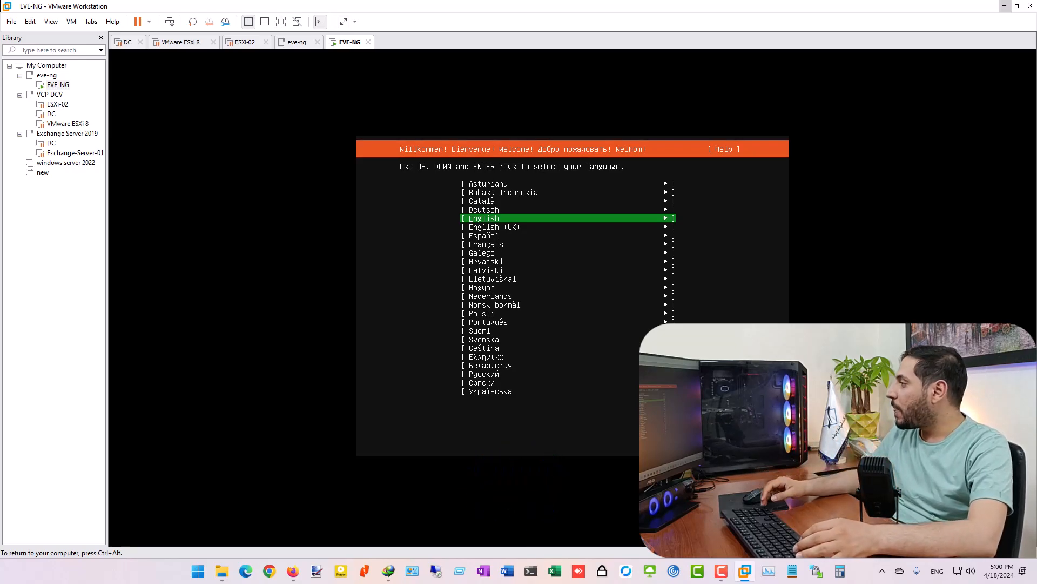
- Accept English with the English (US) keyboard, then open Edit IPv4 for ens33
key("Return")
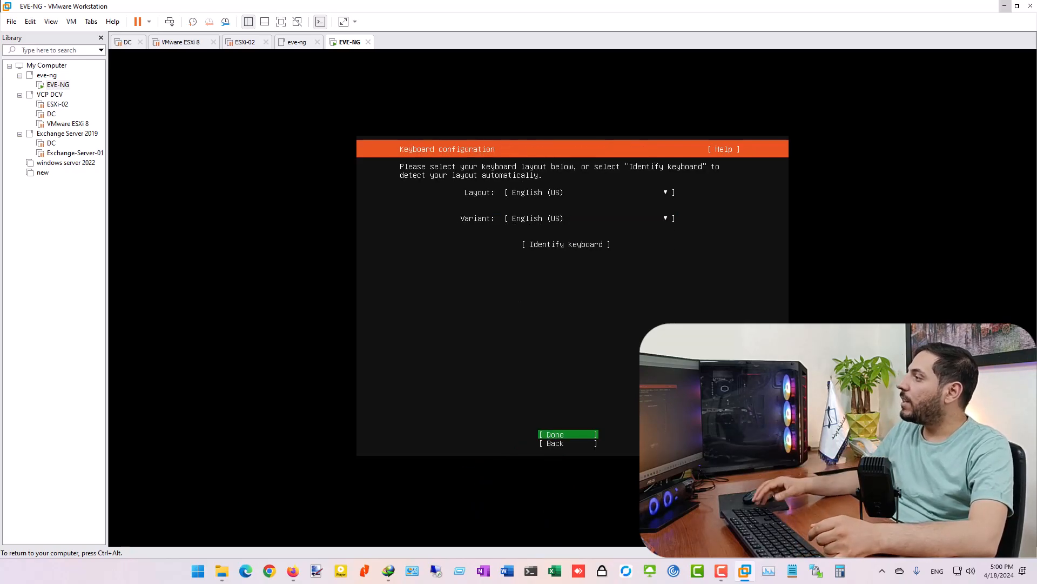
key("Return")
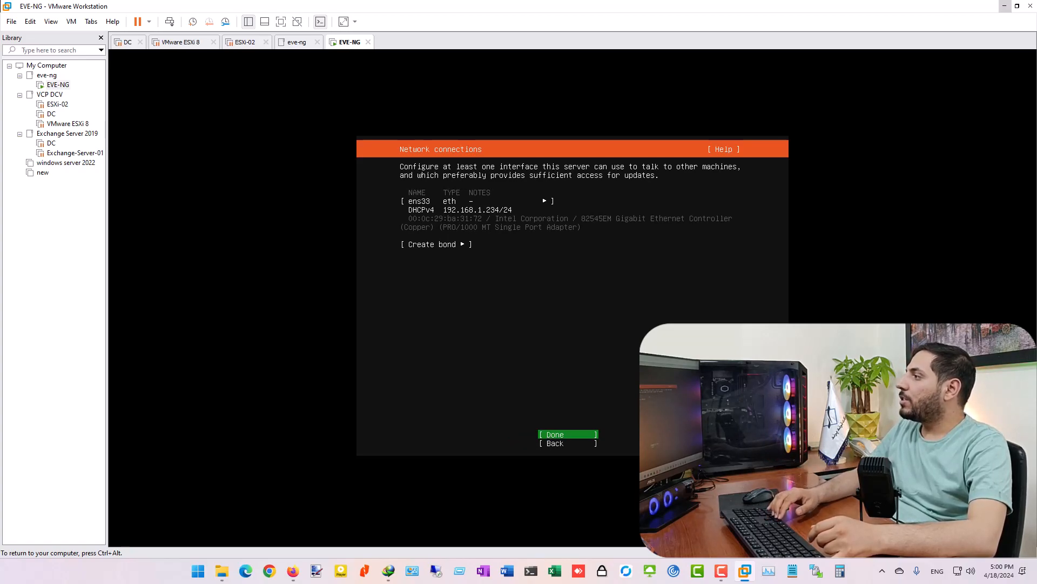
key("Down")
key("Up")
key("Up")
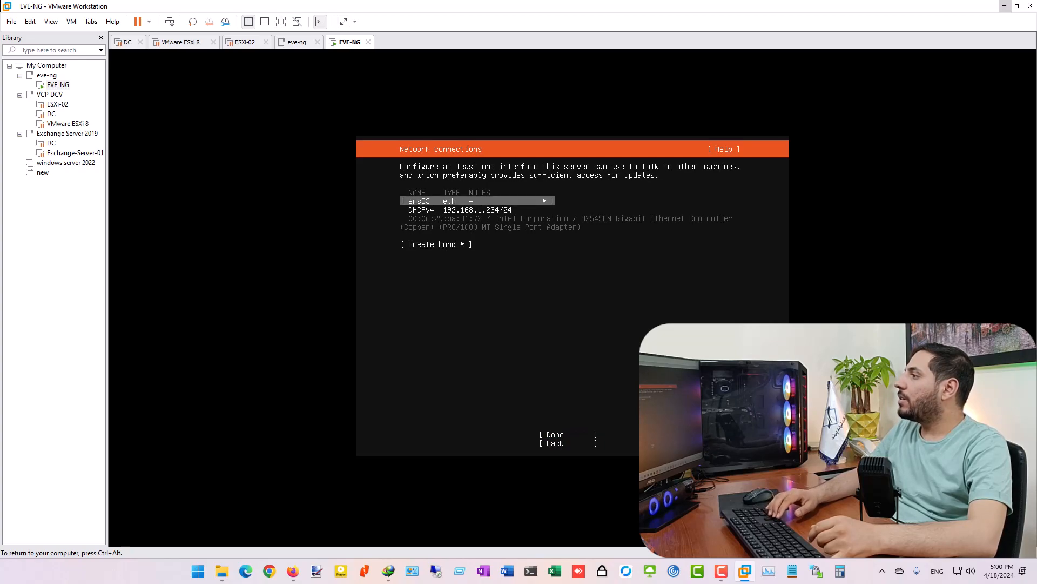
key("Down")
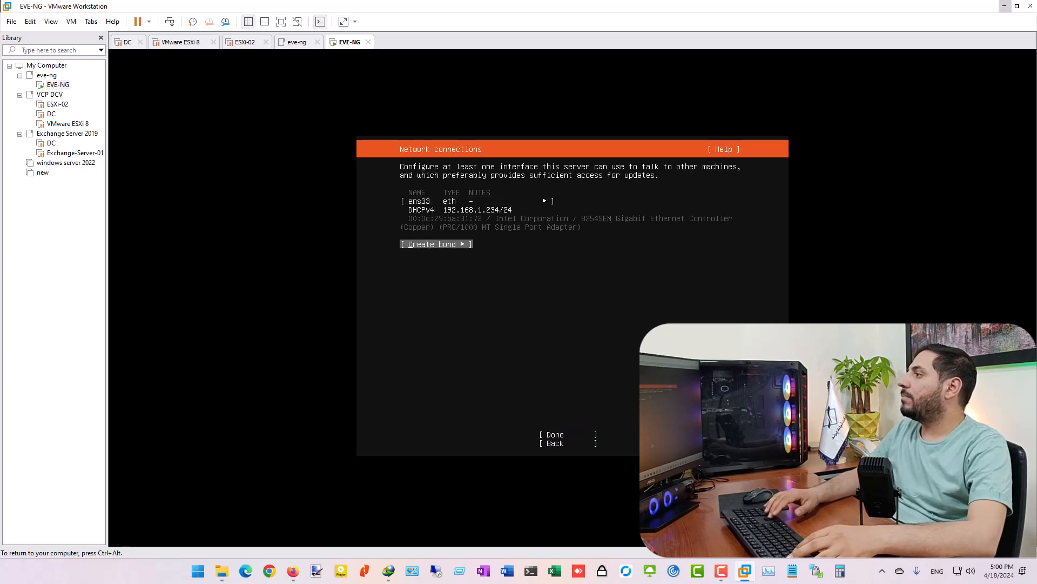
key("Up")
key("Return")
key("Down")
key("Down")
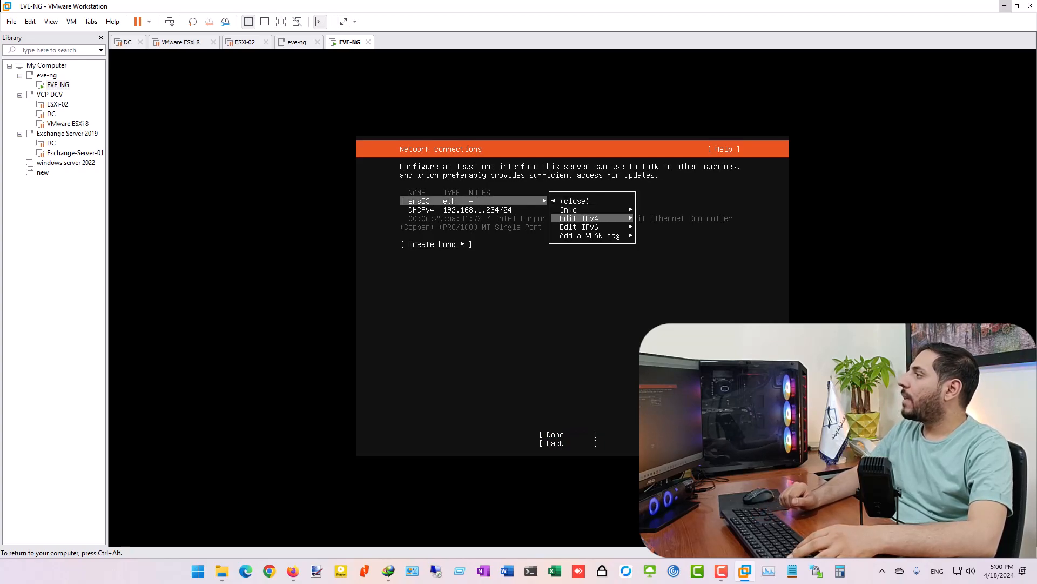
key("Return")
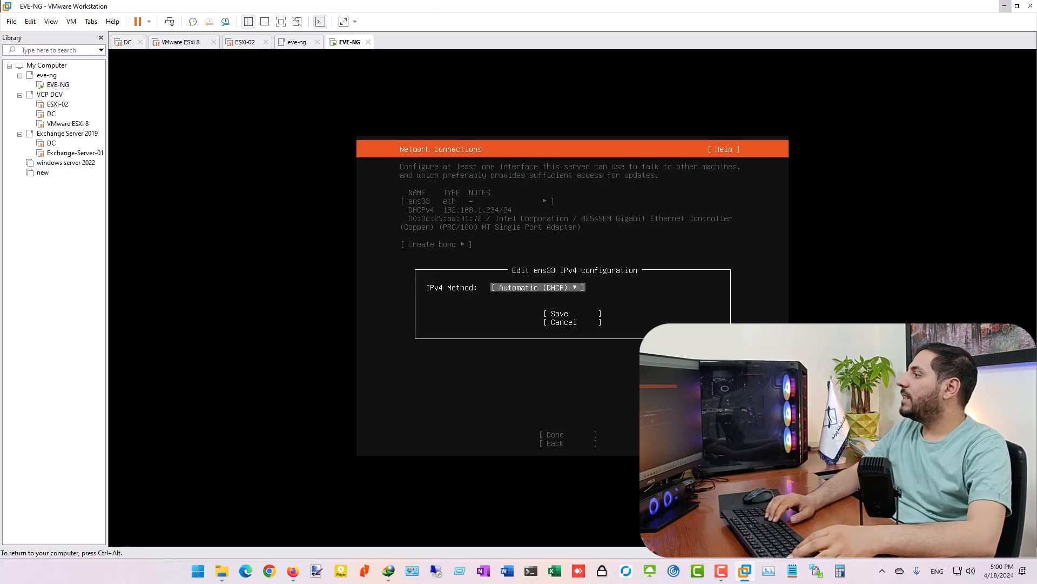
- Switch the ens33 IPv4 method to Manual
key("Down")
key("Up")
key("Return")
key("Down")
key("Return")
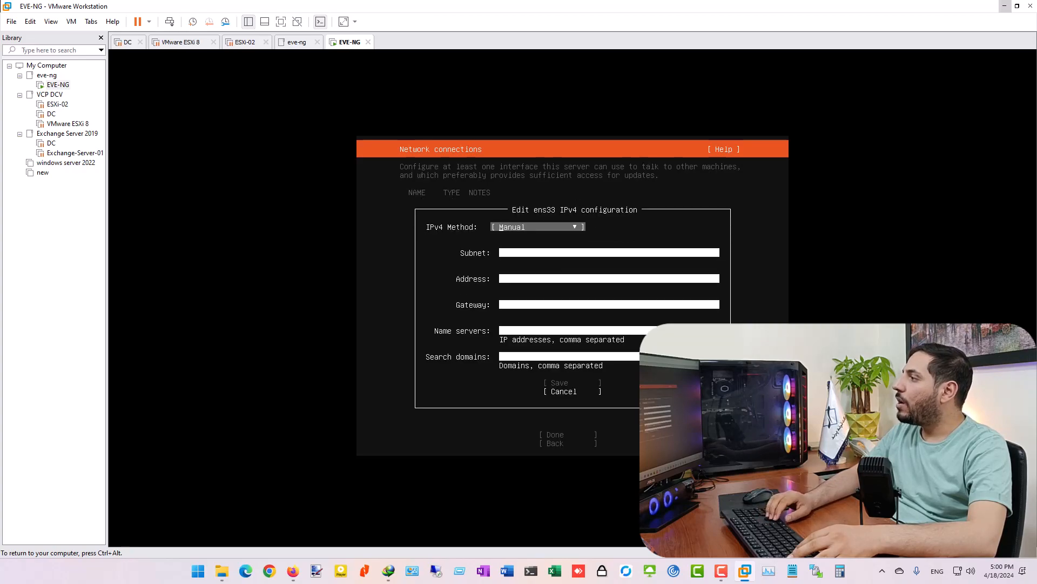
- Enter 255.255.255.0 as the subnet
key("Down")
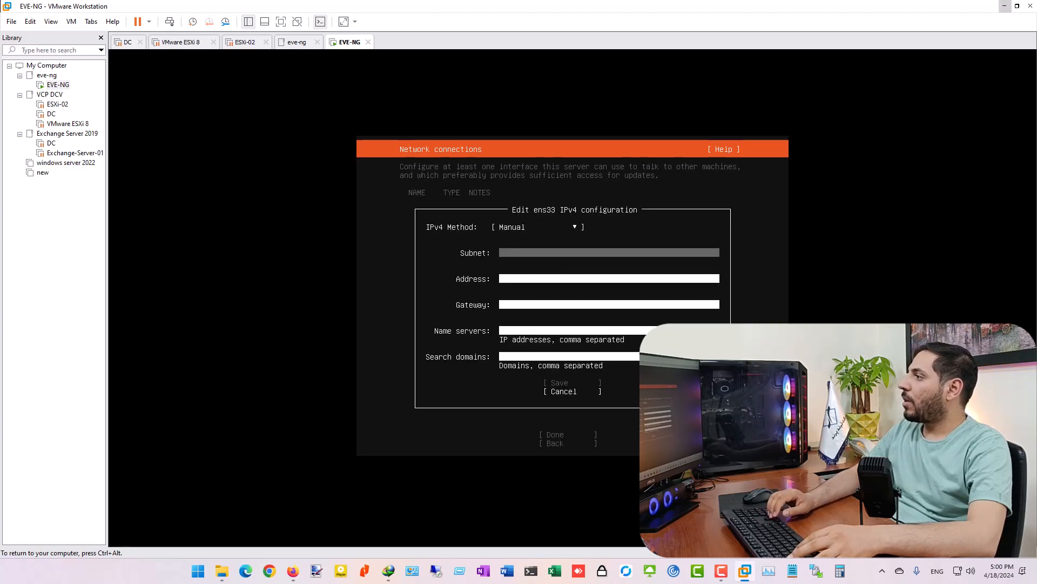
key("Down")
type("5")
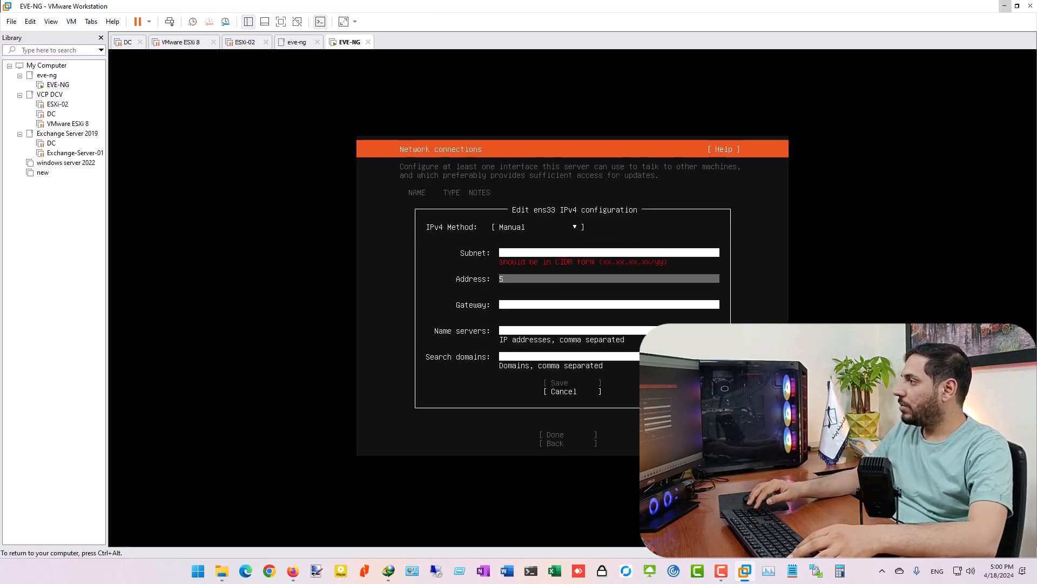
key("BackSpace")
key("BackSpace")
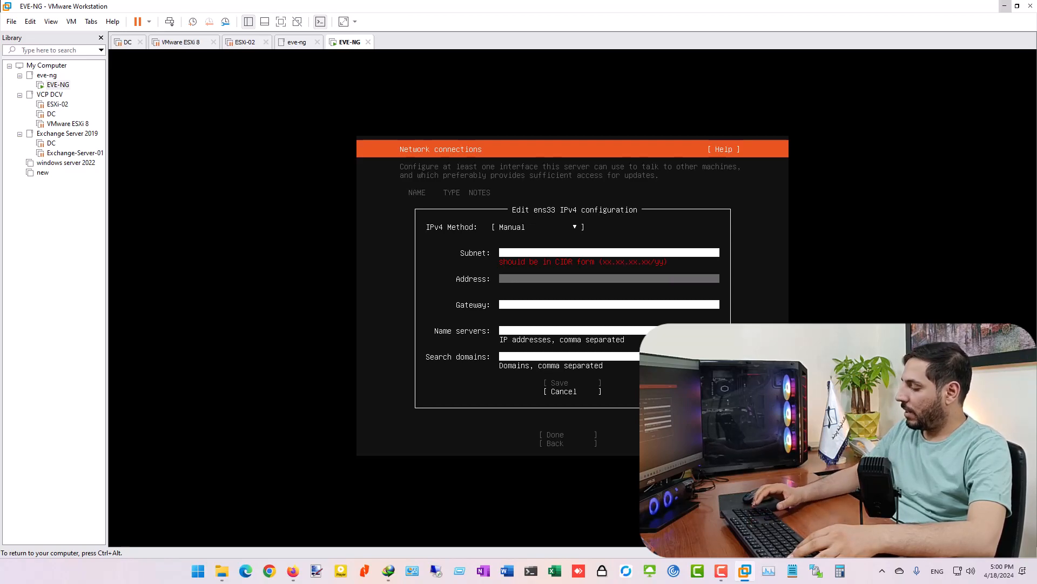
key("Up")
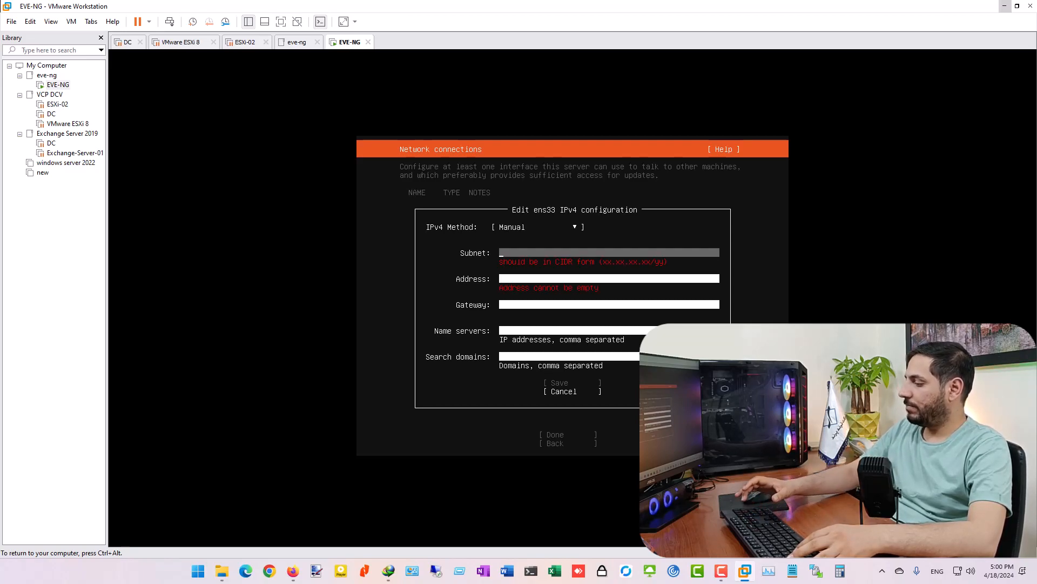
type("1")
key("BackSpace")
type("255.255.255.0")
- Enter address 192.168.1.60 and gateway 192.168.1.1
key("Tab")
type("192.168.1.")
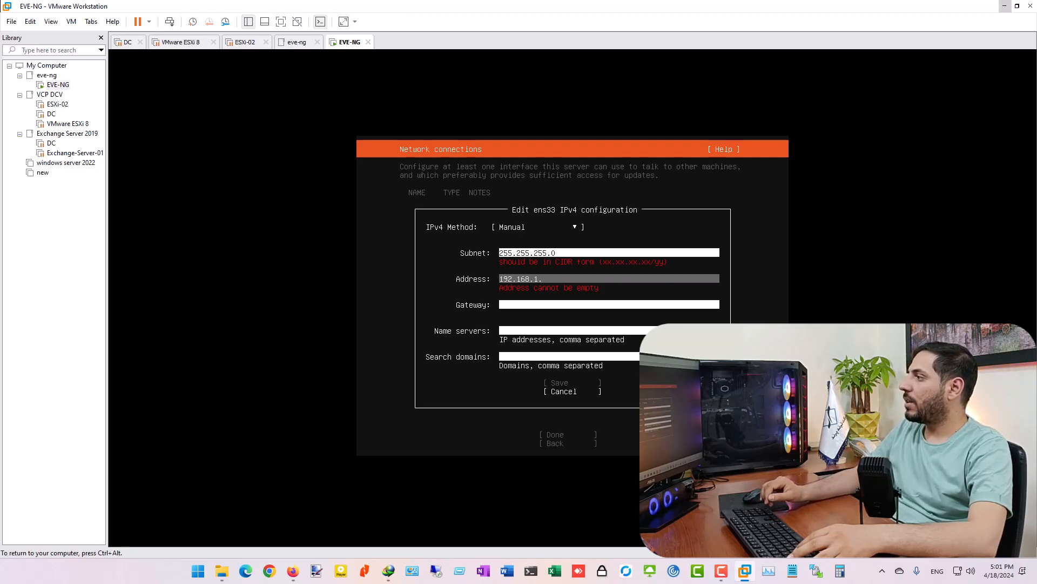
type("60")
key("Tab")
type("192.168.11")
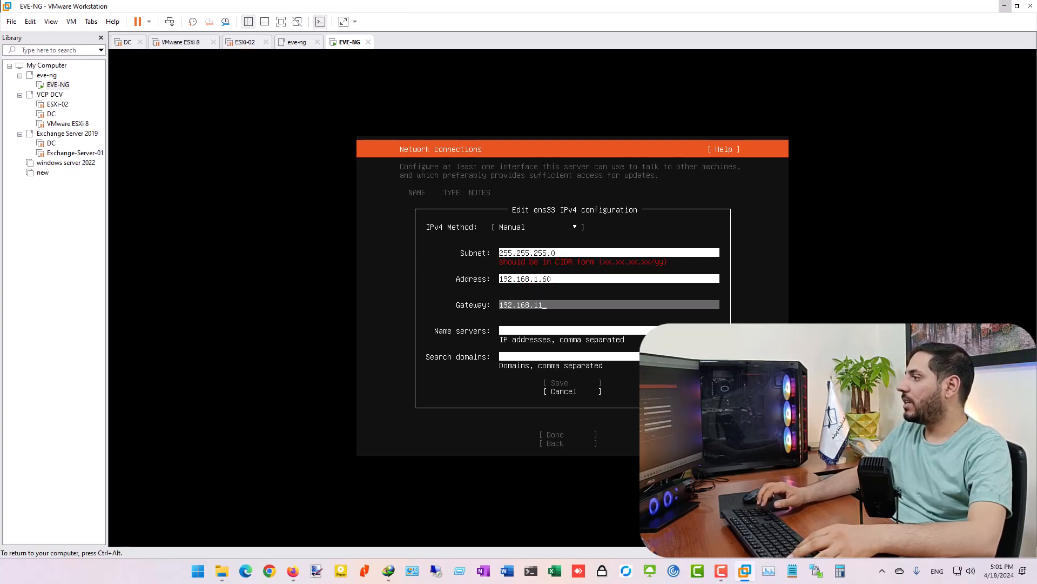
key("BackSpace")
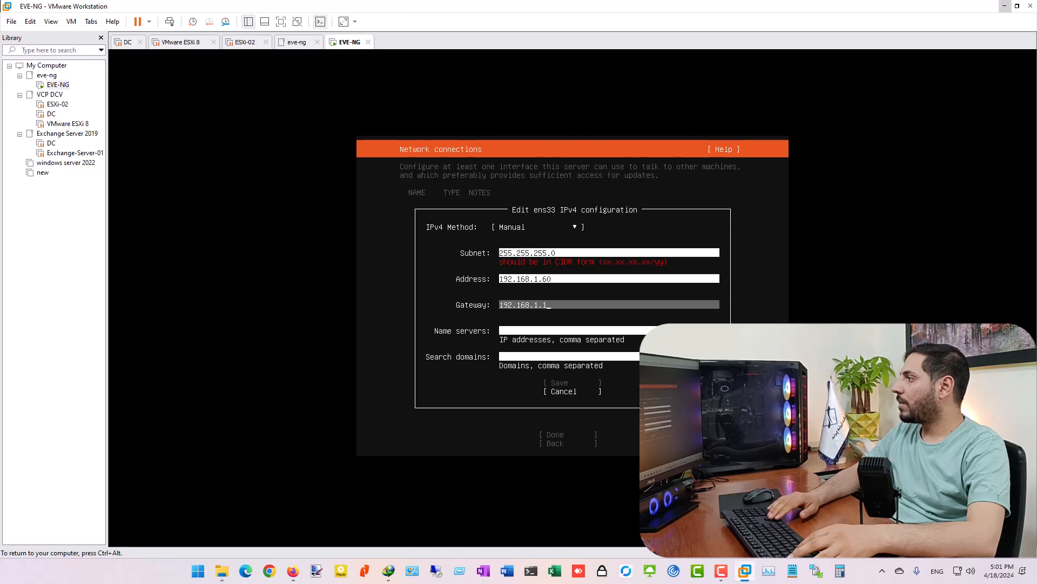
key("Up")
key("Up")
key("Up")
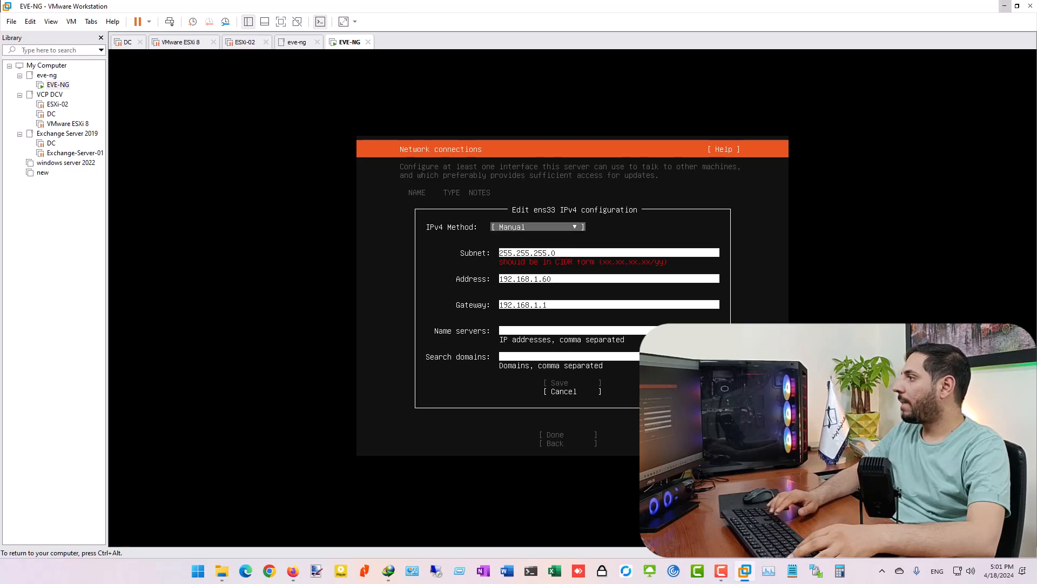
- Replace the subnet with 192.168.1.0/24
key("Down")
key("BackSpace")
key("BackSpace")
key("BackSpace")
key("BackSpace")
key("BackSpace")
key("BackSpace")
key("BackSpace")
key("BackSpace")
key("BackSpace")
key("BackSpace")
key("BackSpace")
key("BackSpace")
type("192.168.1.")
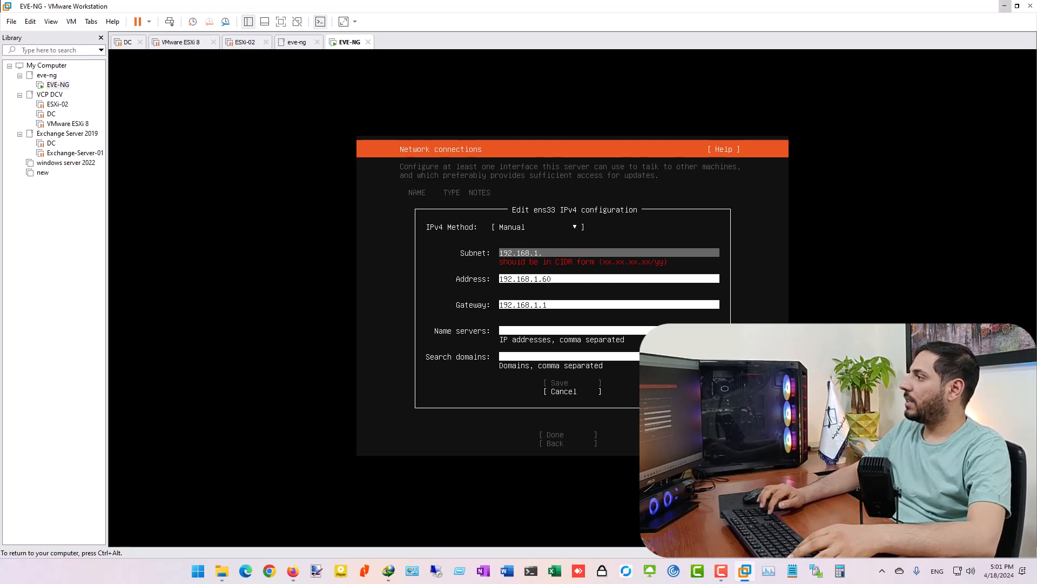
type("0/24")
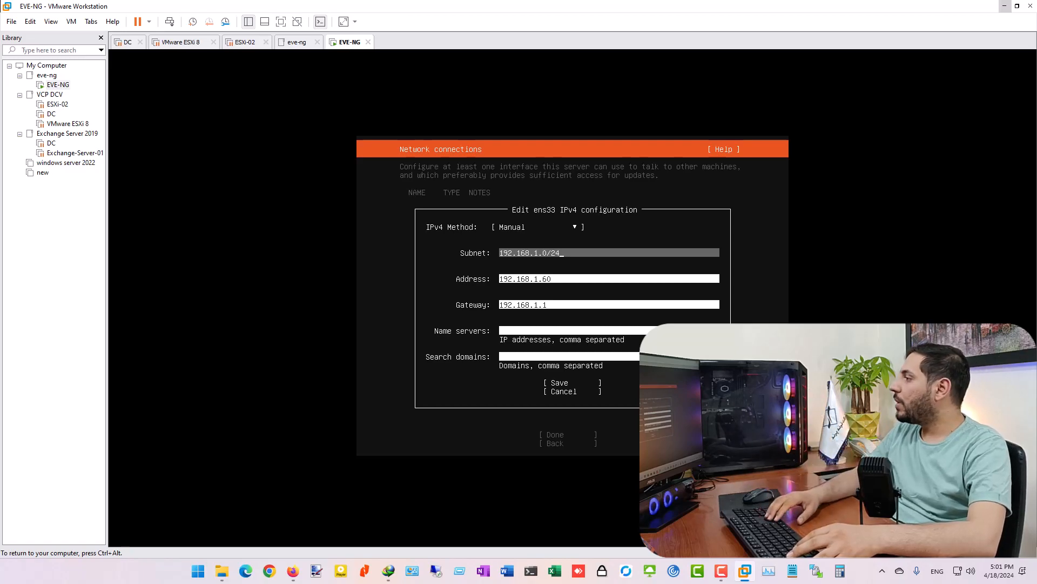
key("Tab")
key("Tab")
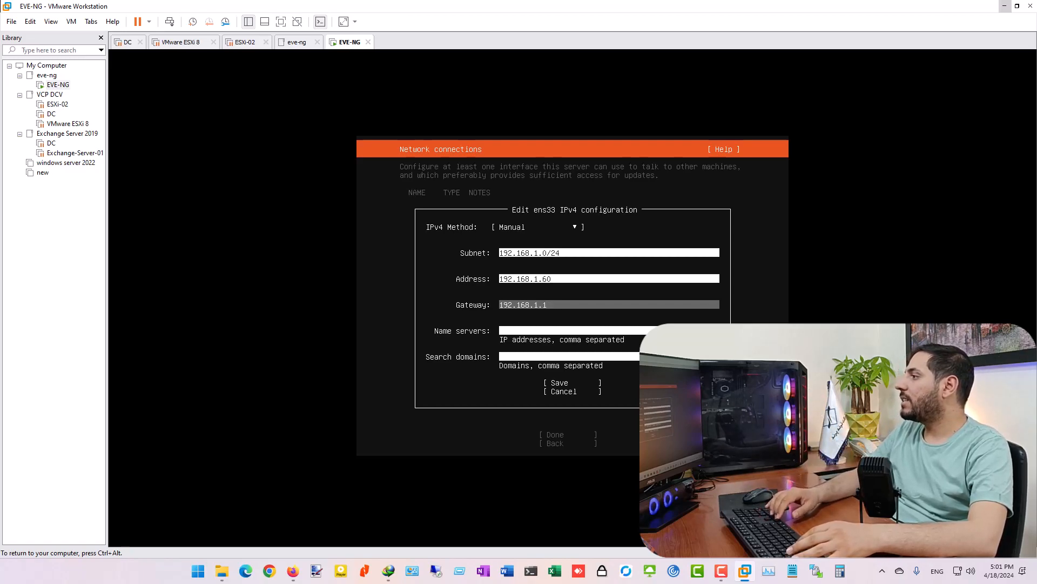
key("Tab")
- Add name servers 192.168.1.50, 4.2.2.4, 8.8.8.8 and search domain trendparand.local, then save
type("192.168.1.50")
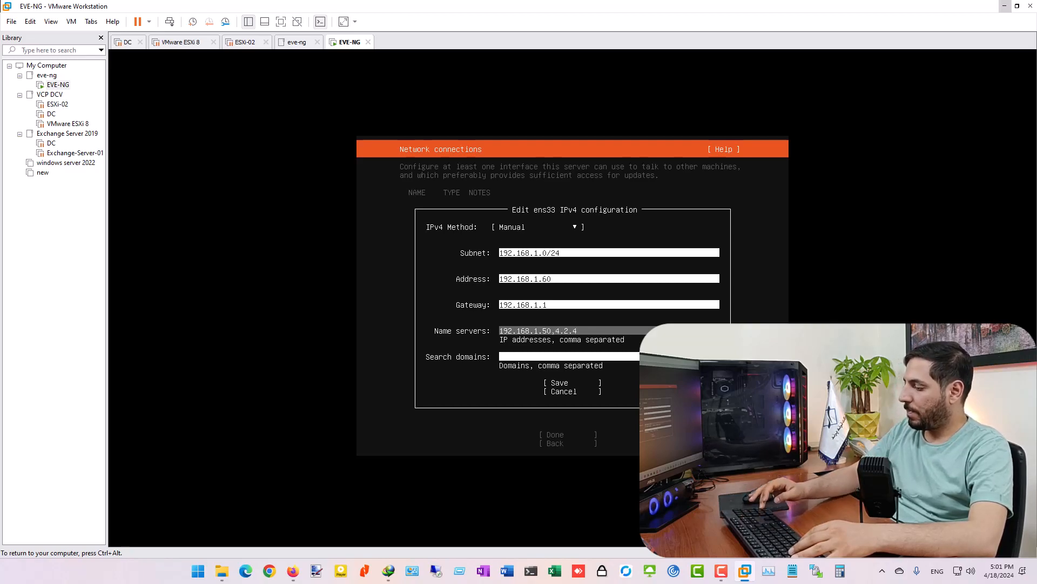
type(",4.2.2.4")
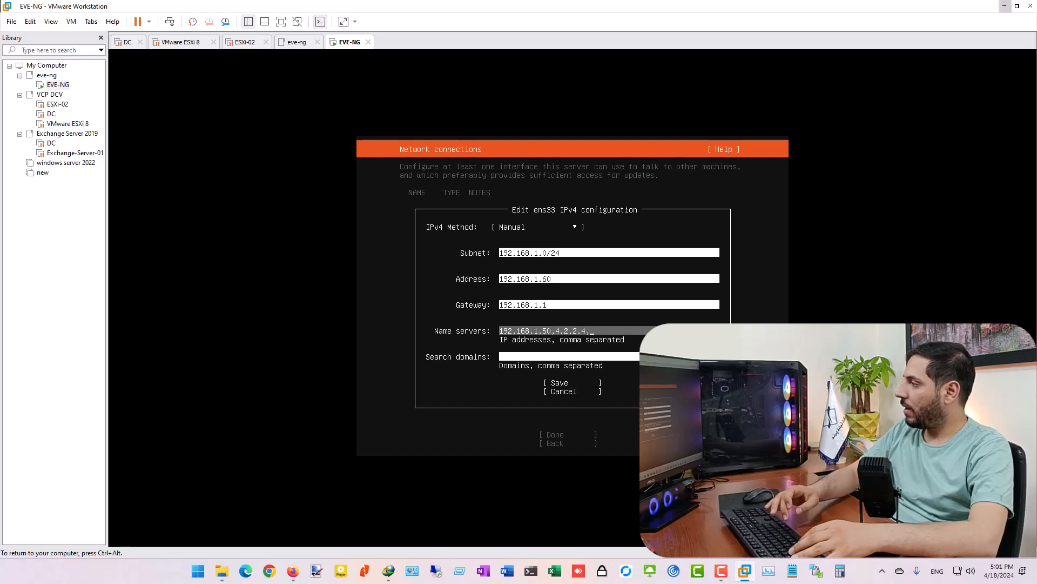
type(",8.8.8.8")
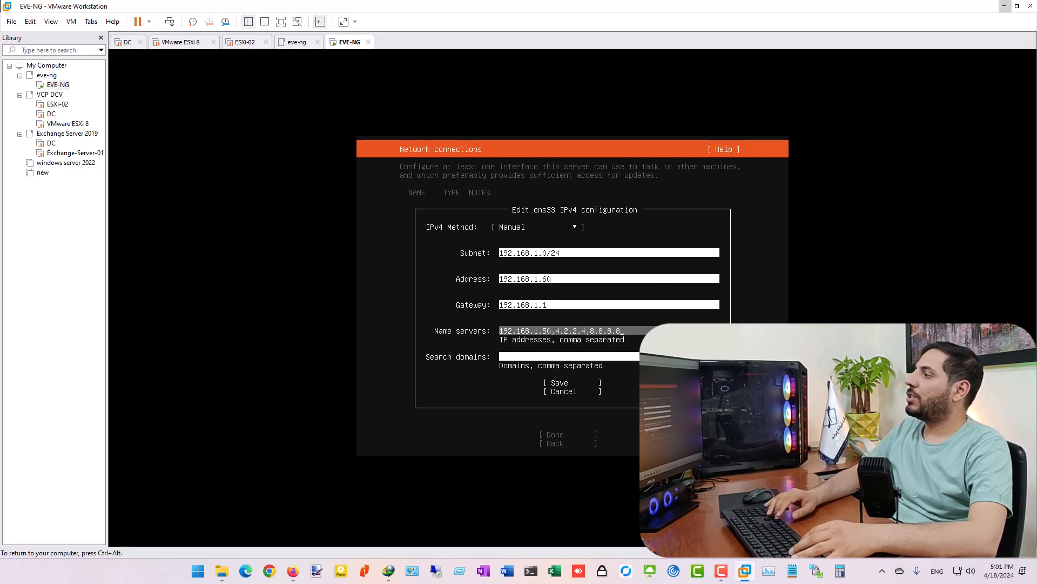
key("Tab")
type("tre")
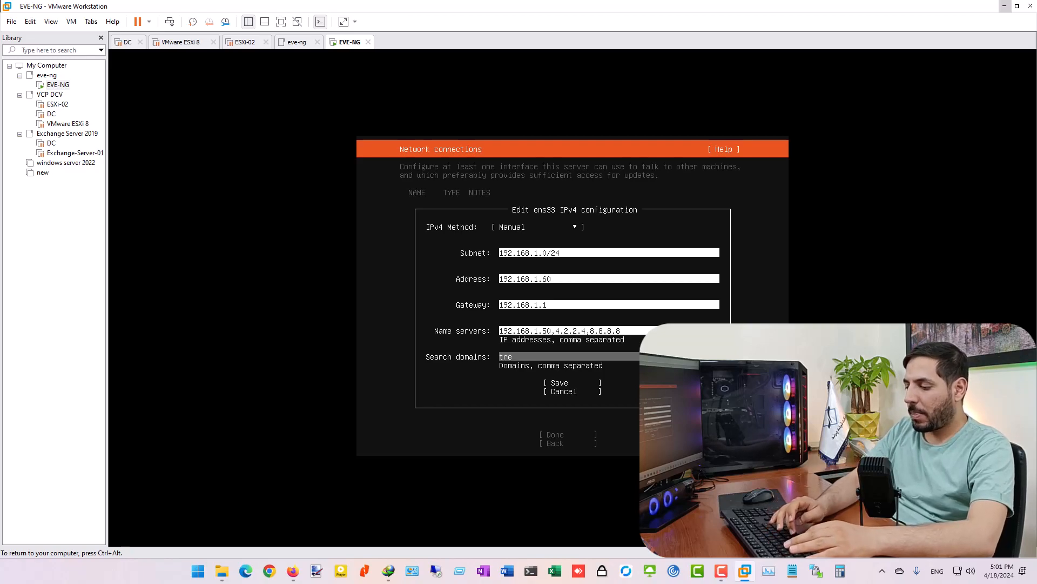
type("ndparand.local")
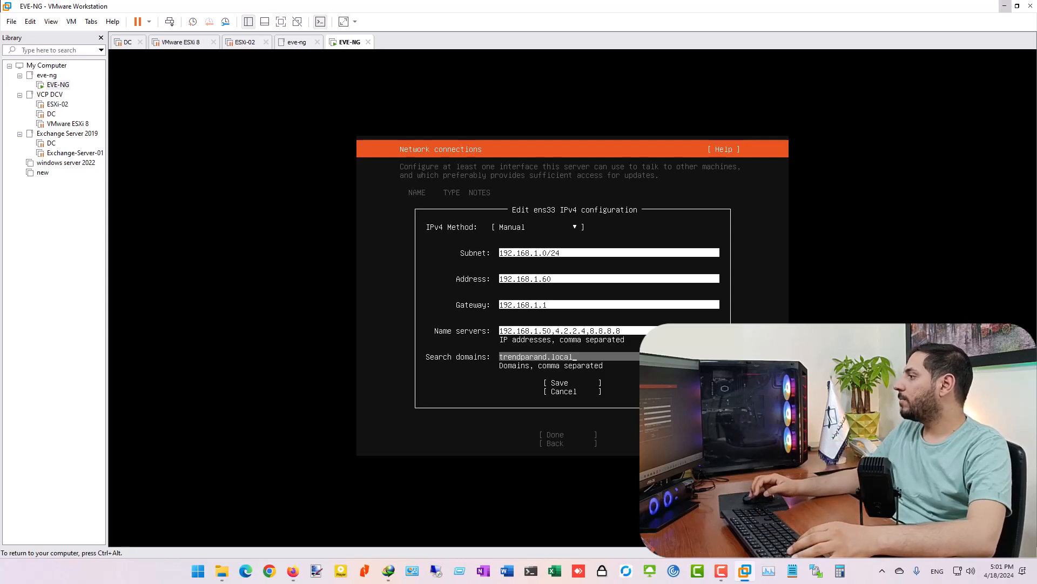
key("Tab")
key("Return")
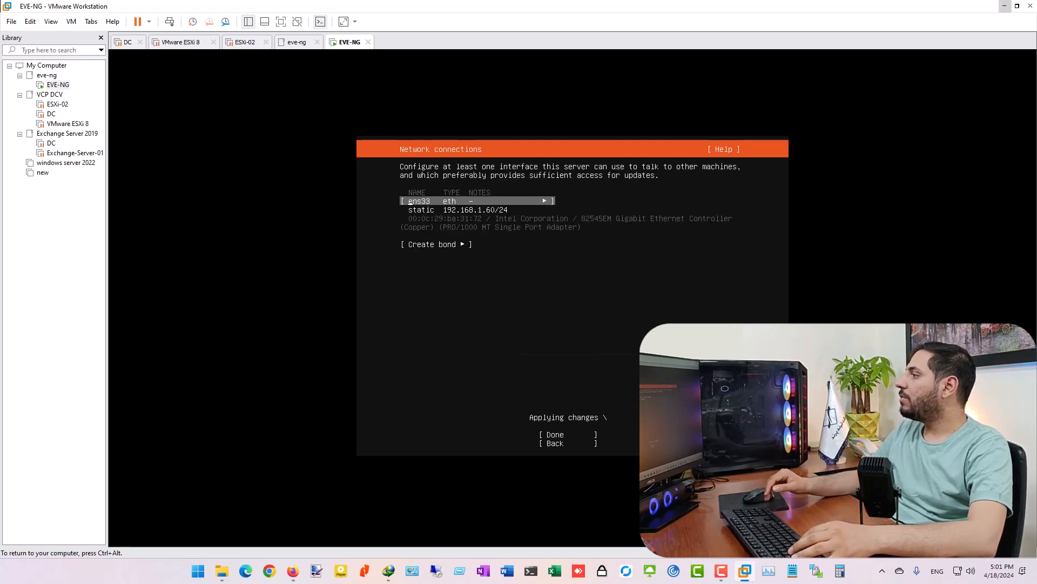
- Finish network and proxy setup and confirm the destructive install to start installing EVE-NG
key("Tab")
key("Tab")
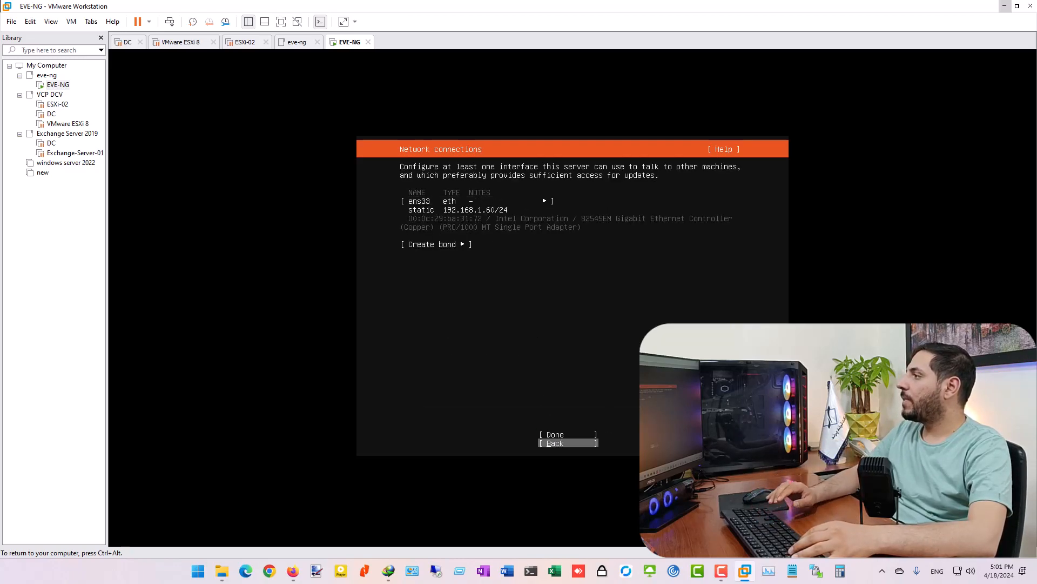
key("Return")
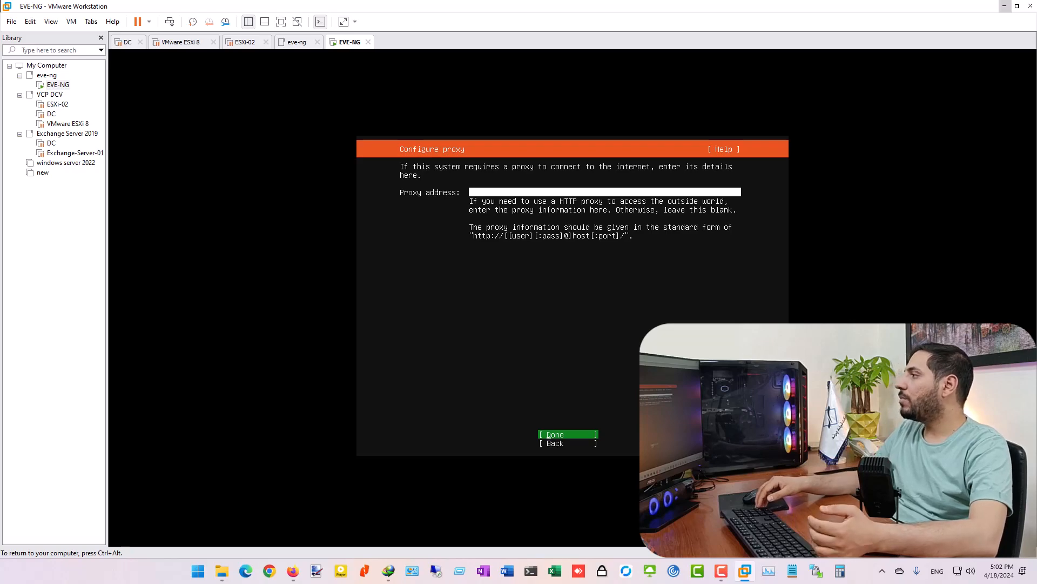
key("Return")
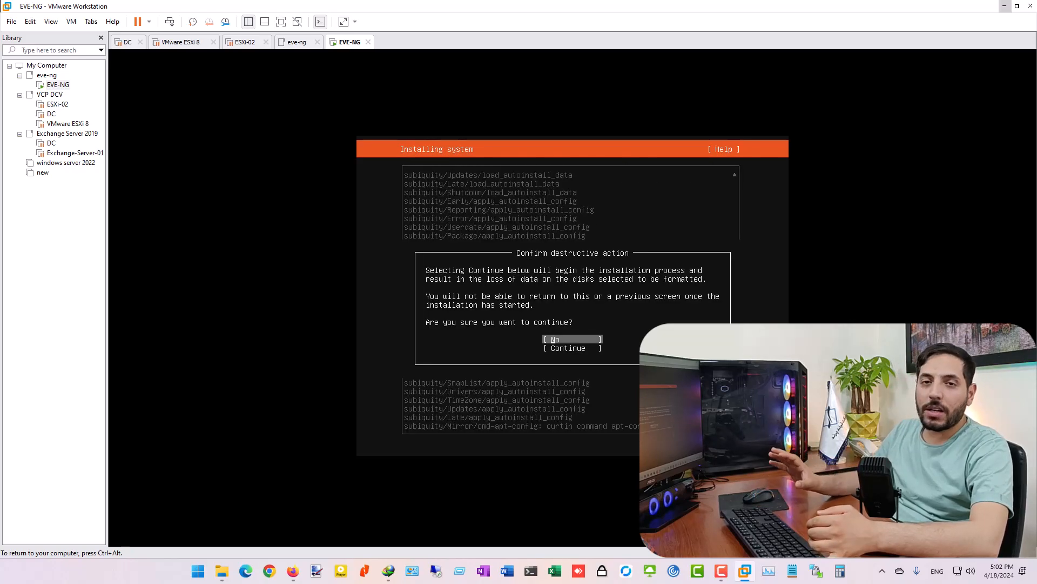
key("Down")
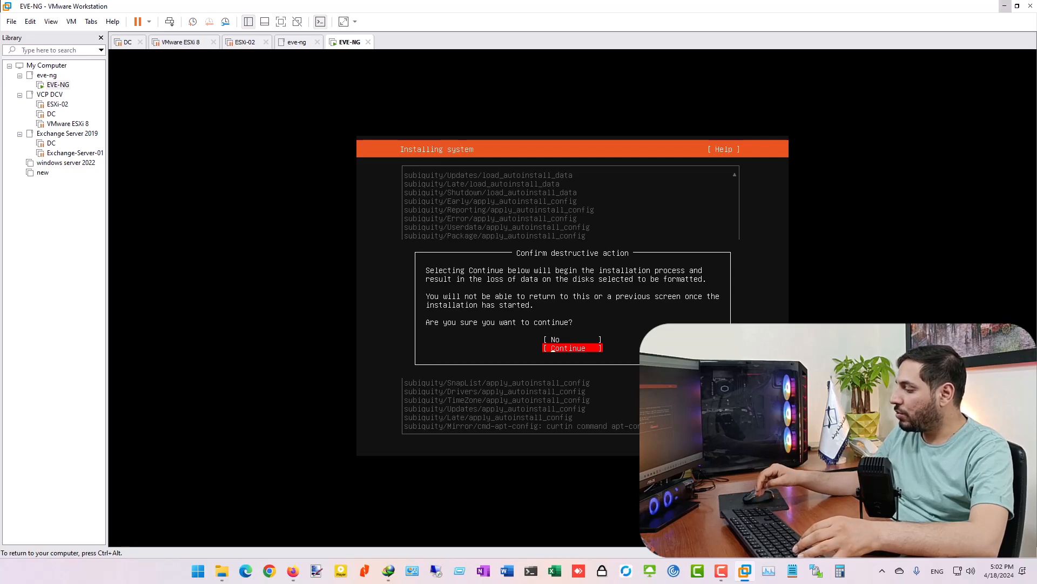
key("Return")
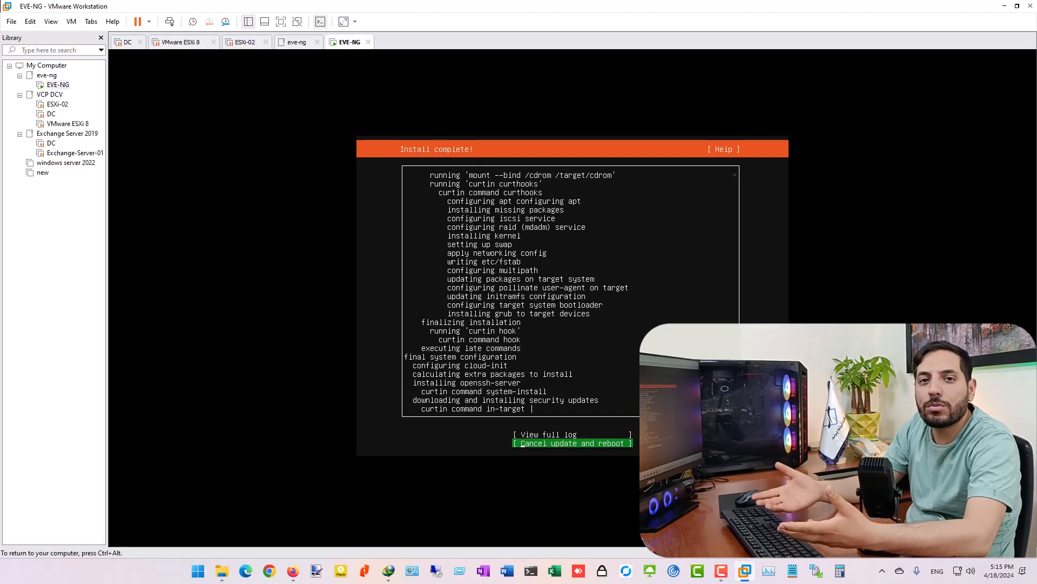
- Cancel the update and reboot, then release input from the VM
key("Up")
key("Down")
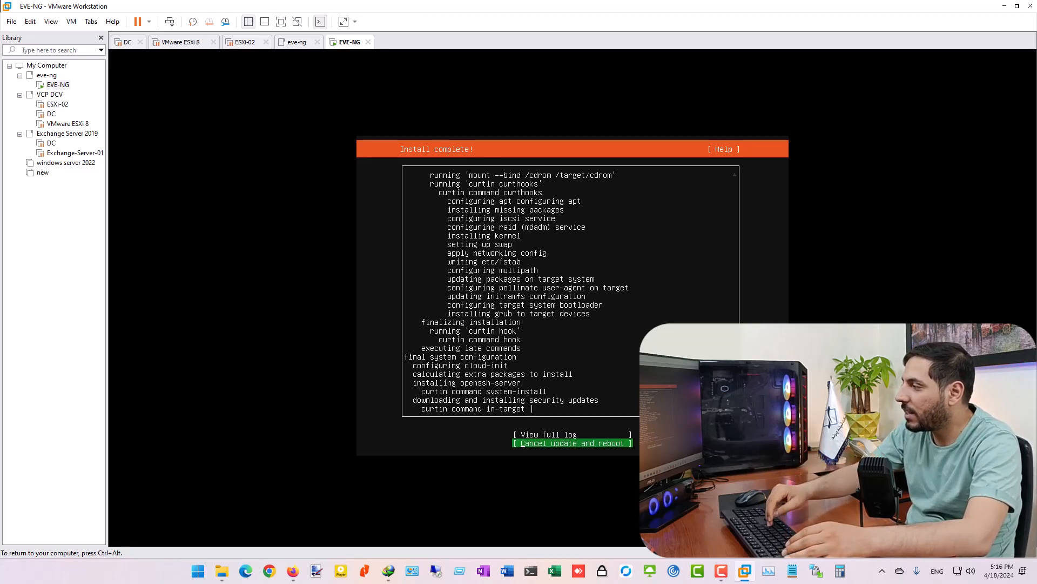
key("Return")
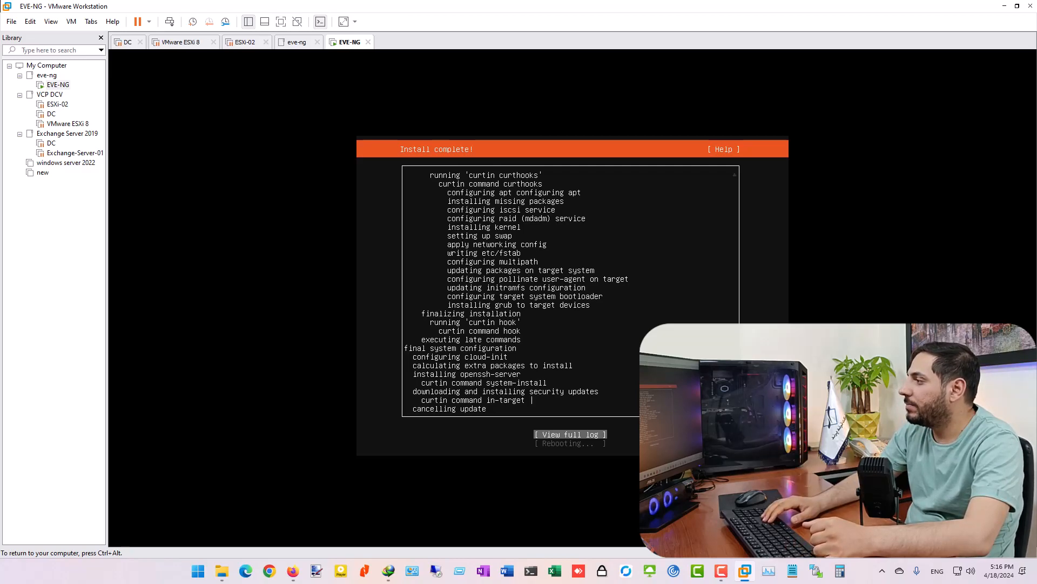
key("ctrl+alt")
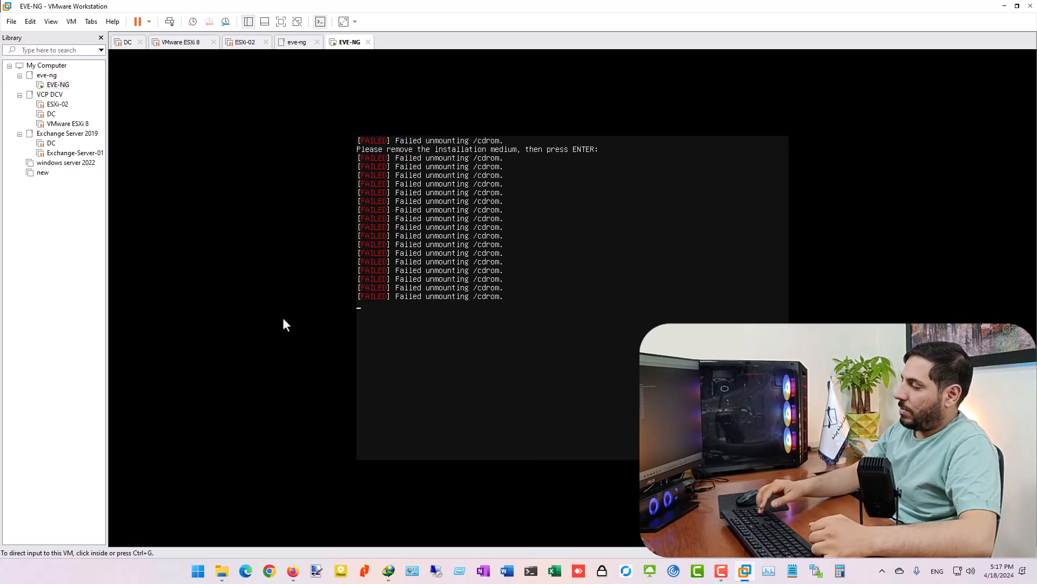
- Turn off Connect at power on for the CD/DVD (SATA) drive, then press Enter to reboot EVE-NG from disk
right_click(346, 43)
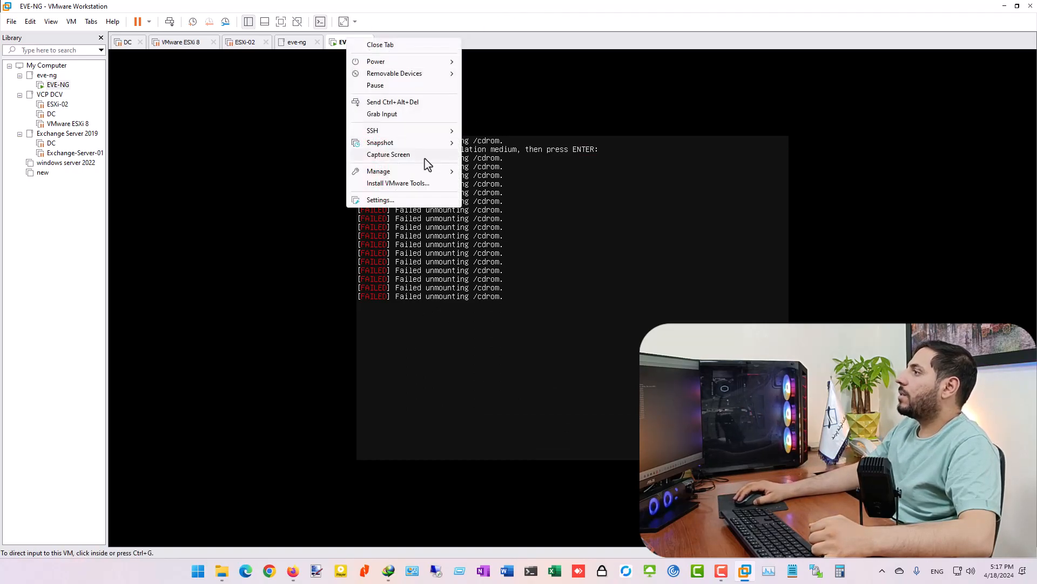
left_click(388, 199)
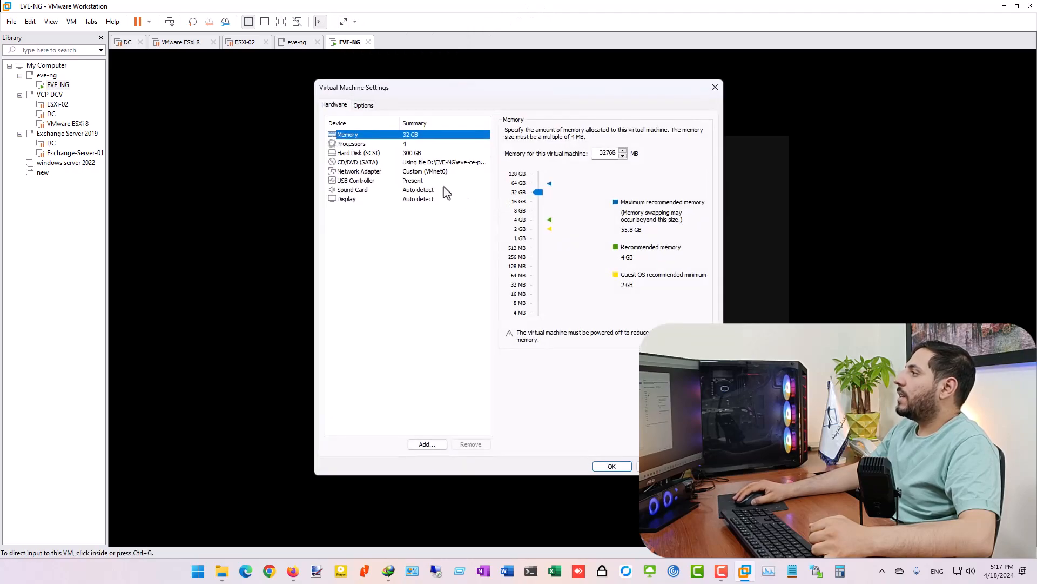
left_click(408, 162)
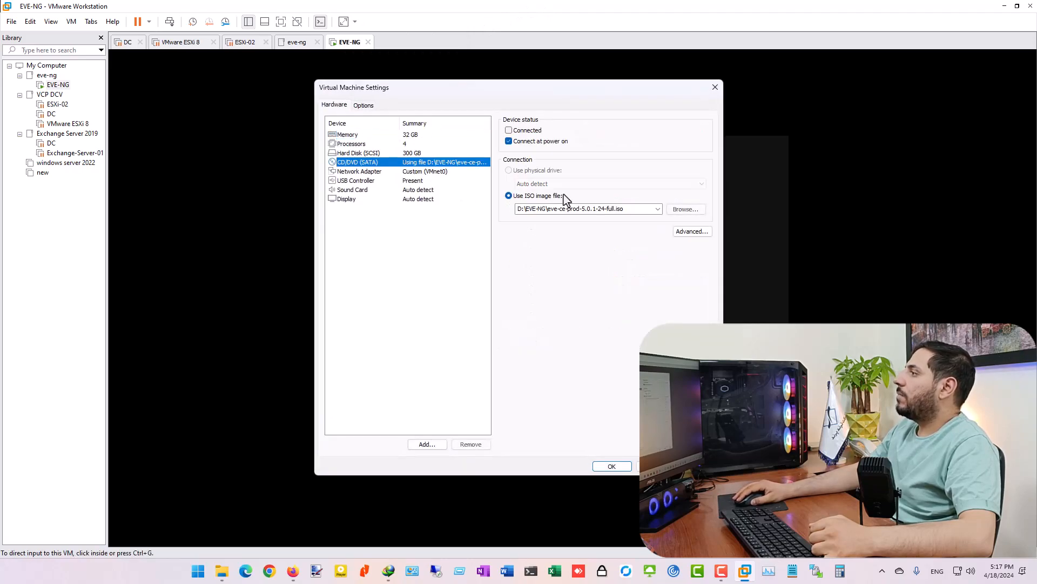
left_click(509, 141)
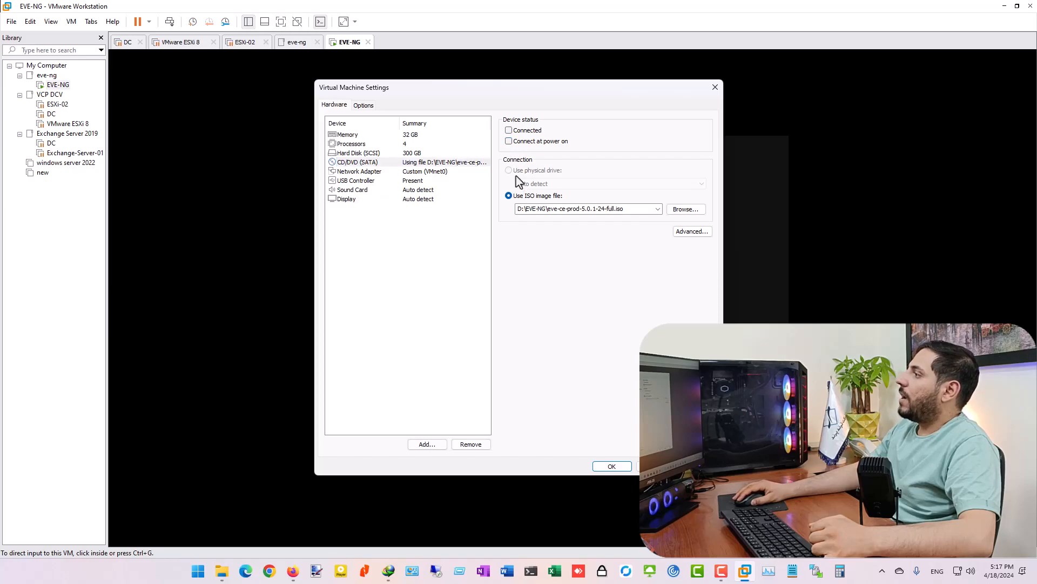
left_click(612, 465)
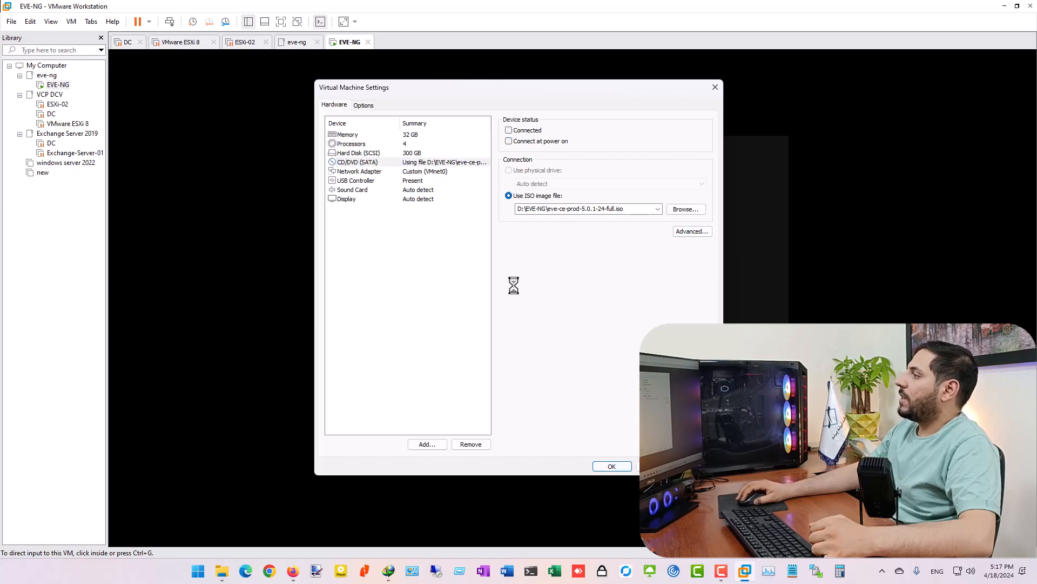
left_click(502, 270)
key("Return")
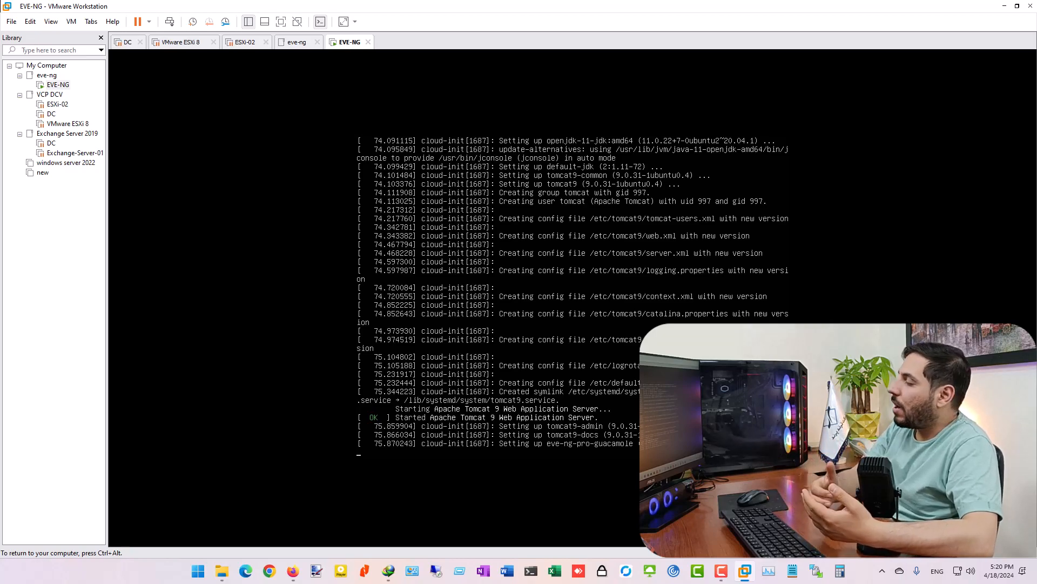
key("ctrl+alt")
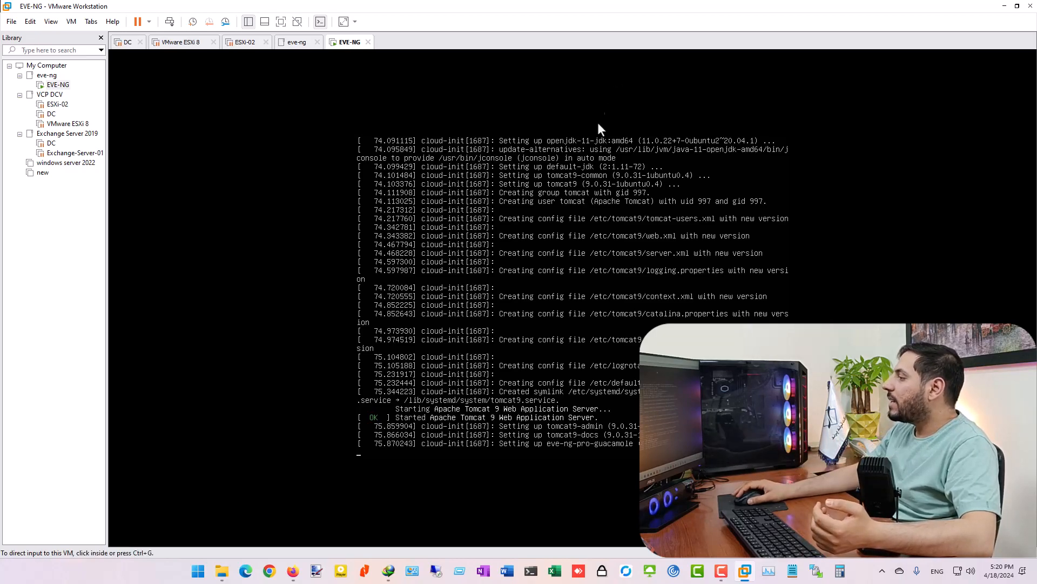
left_click(497, 457)
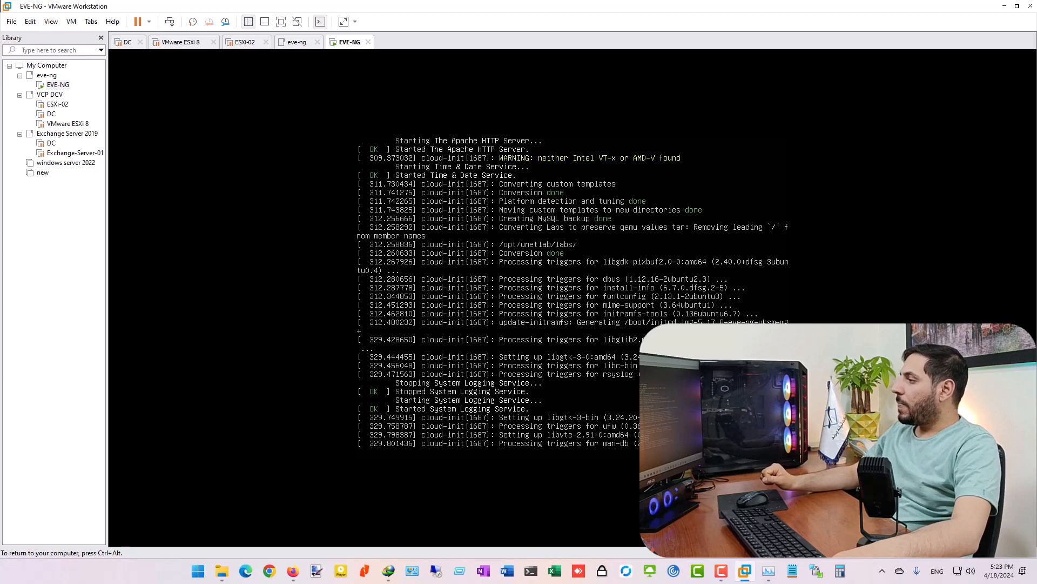
key("ctrl+alt")
left_click(290, 97)
key("ctrl+alt")
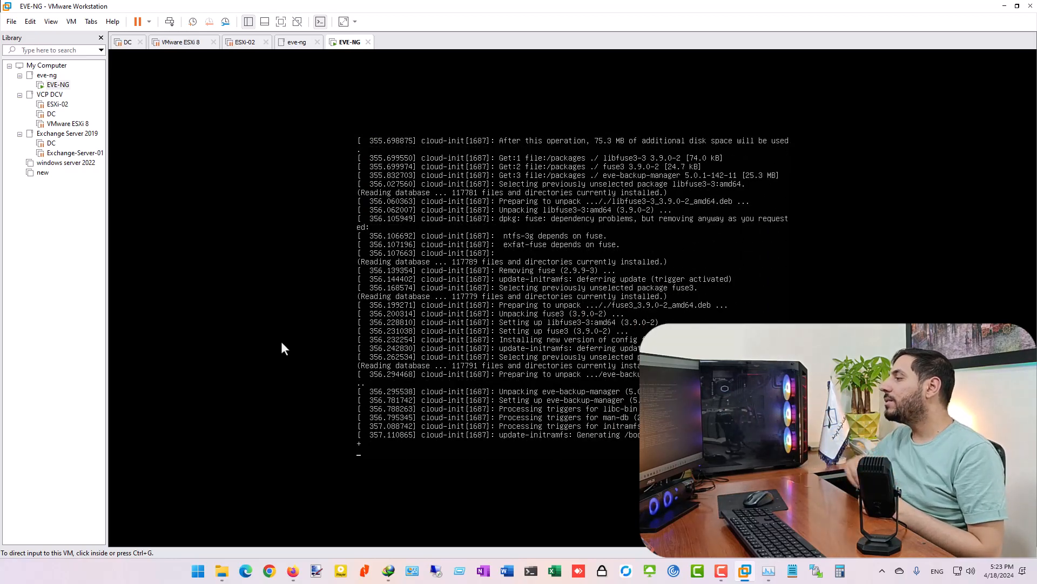
- Inspect the EVE-NG VM's Processors settings, then cancel the dialog without changes
right_click(346, 47)
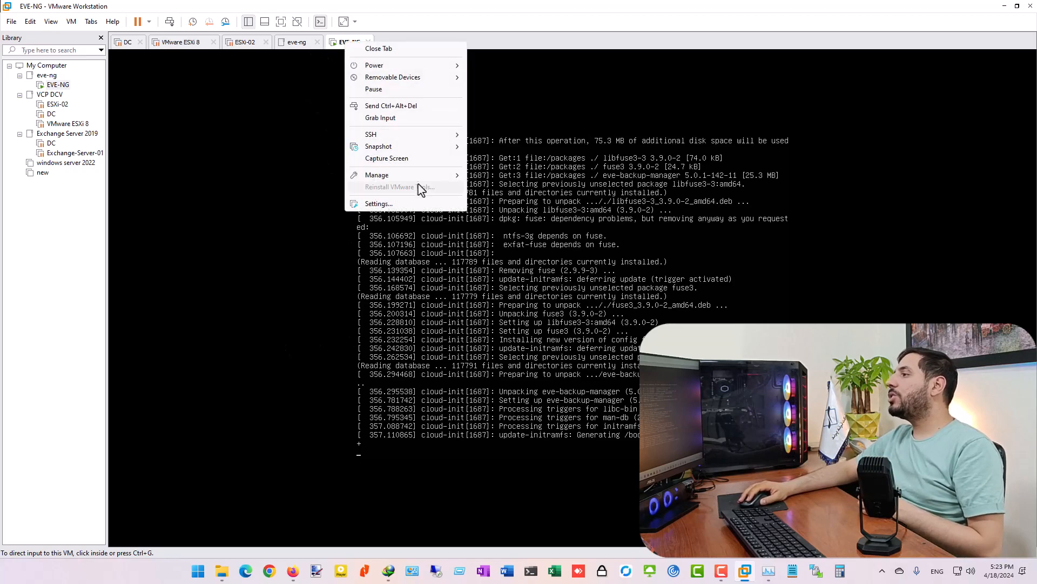
left_click(379, 204)
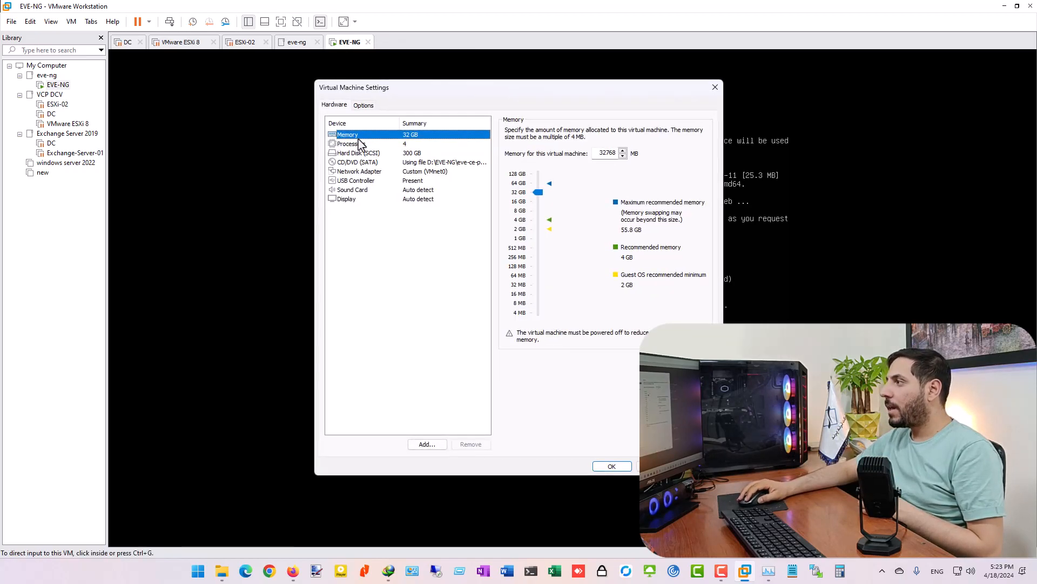
left_click(351, 144)
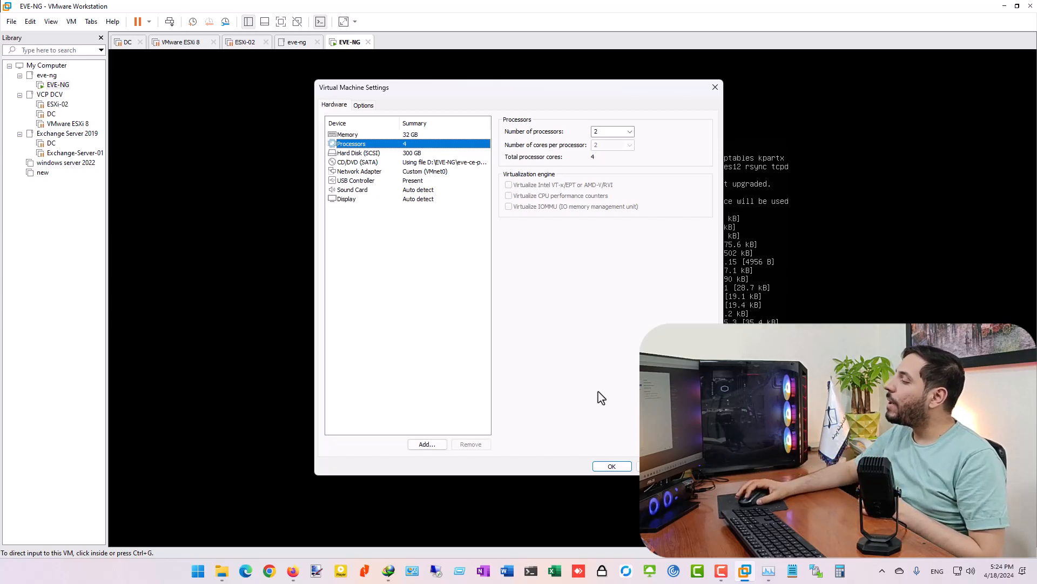
left_click(657, 466)
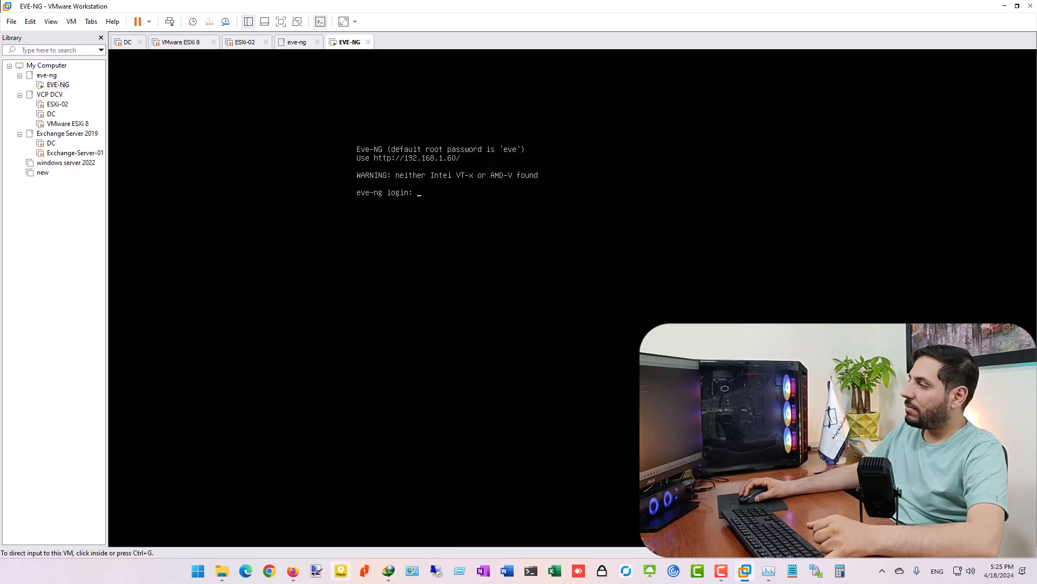
left_click(292, 571)
left_click(116, 35)
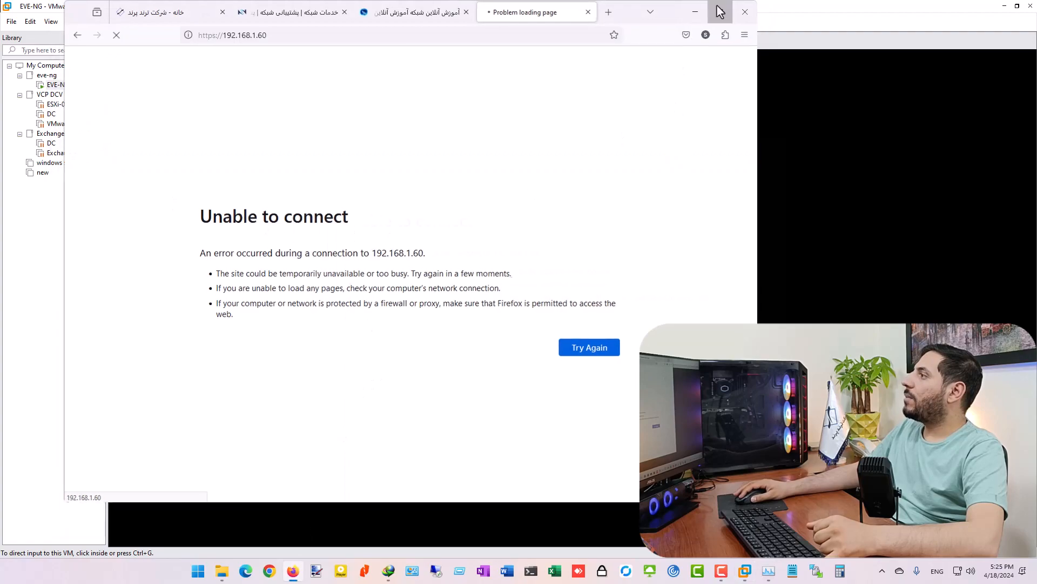
left_click(719, 12)
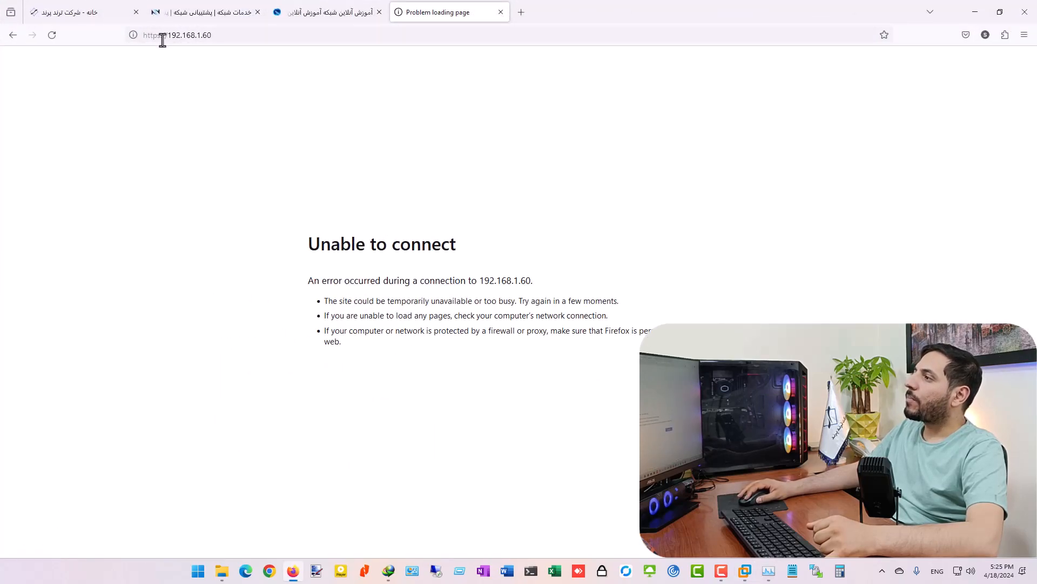
left_click(975, 12)
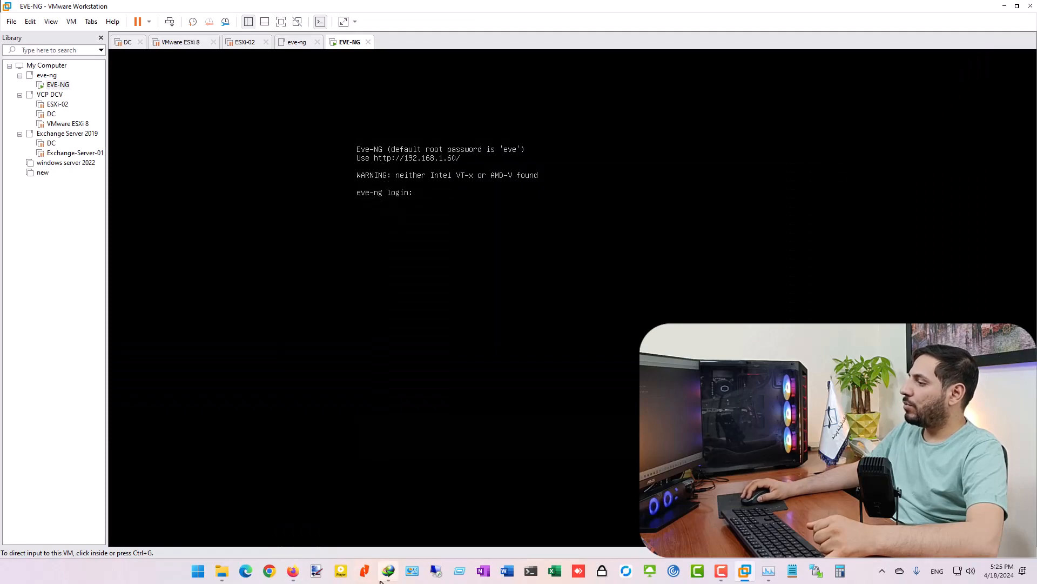
left_click(292, 570)
left_click(154, 35)
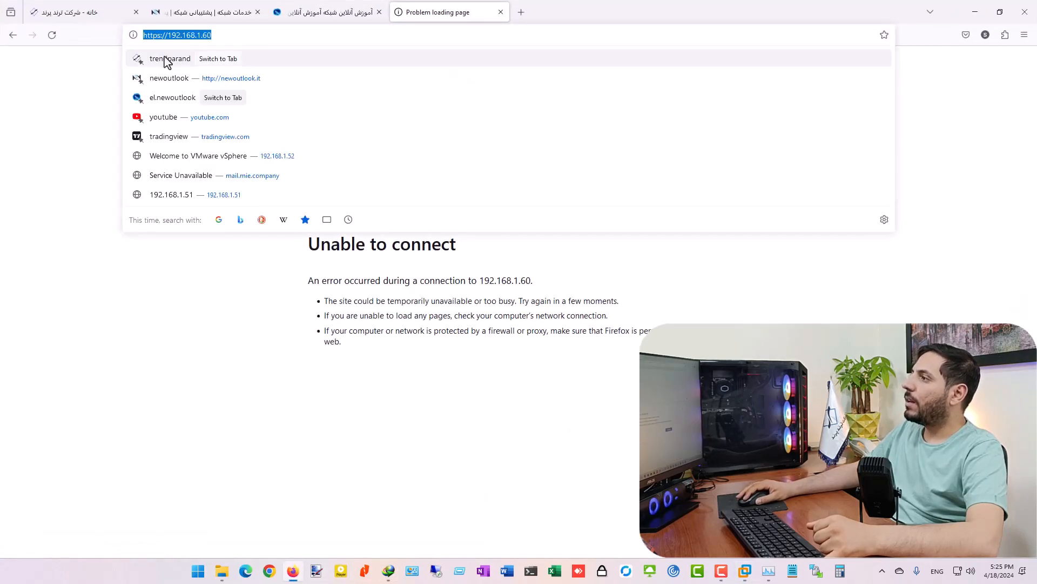
key("Return")
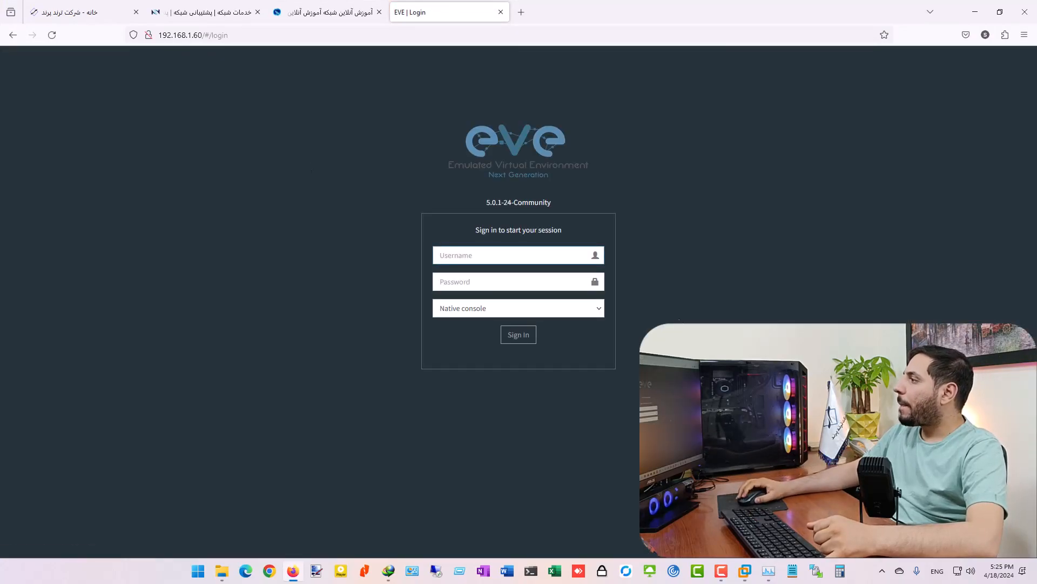
- Sign in to the EVE-NG web UI as admin with the account password and the Html5 console type
type("admin")
key("Tab")
type("eve")
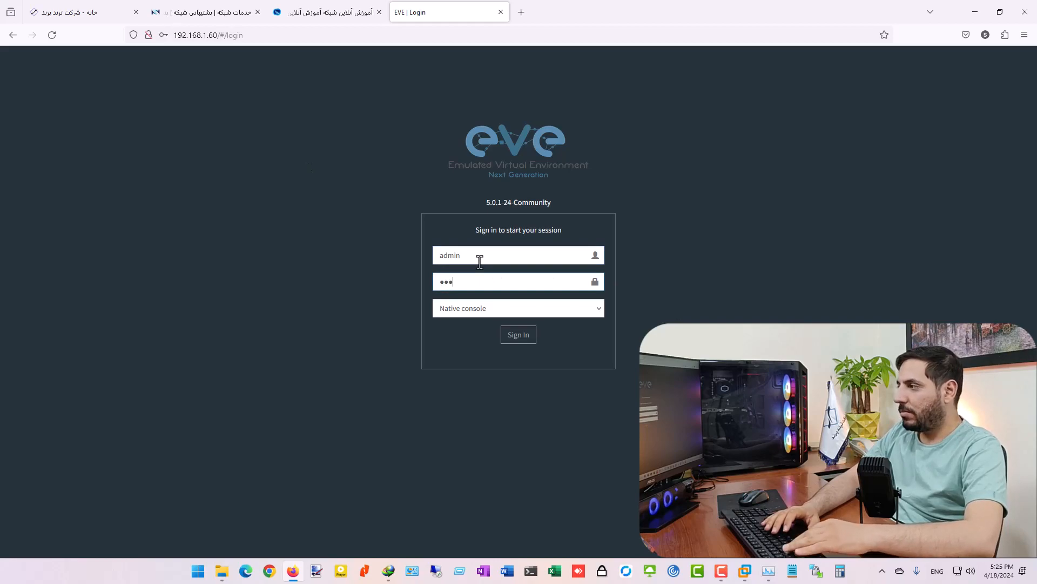
left_click(457, 309)
left_click(472, 350)
left_click(512, 339)
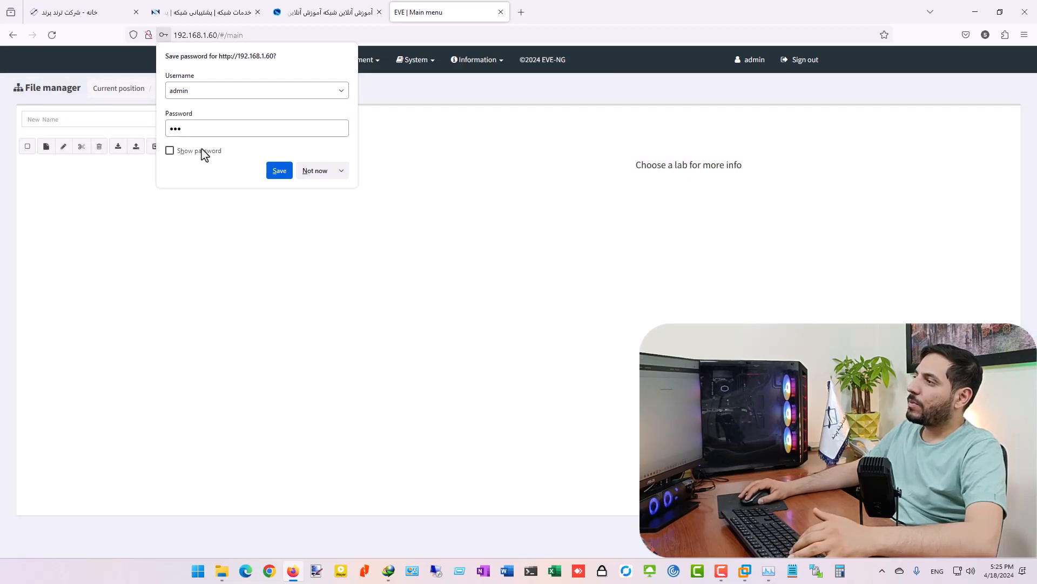
- Save the login password in Firefox, sign out of EVE-NG, and return to the VMware window
left_click(279, 170)
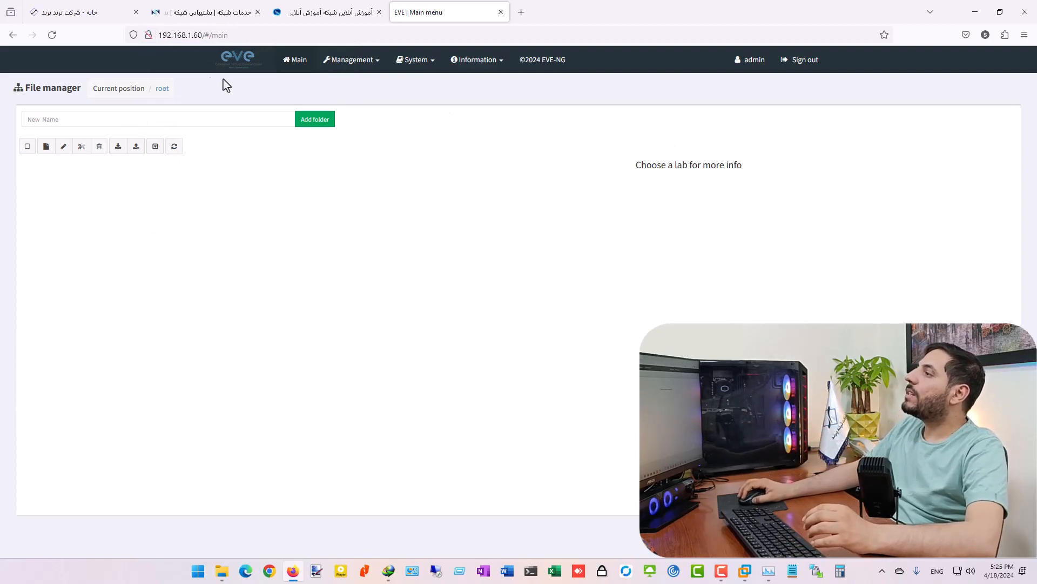
left_click(790, 67)
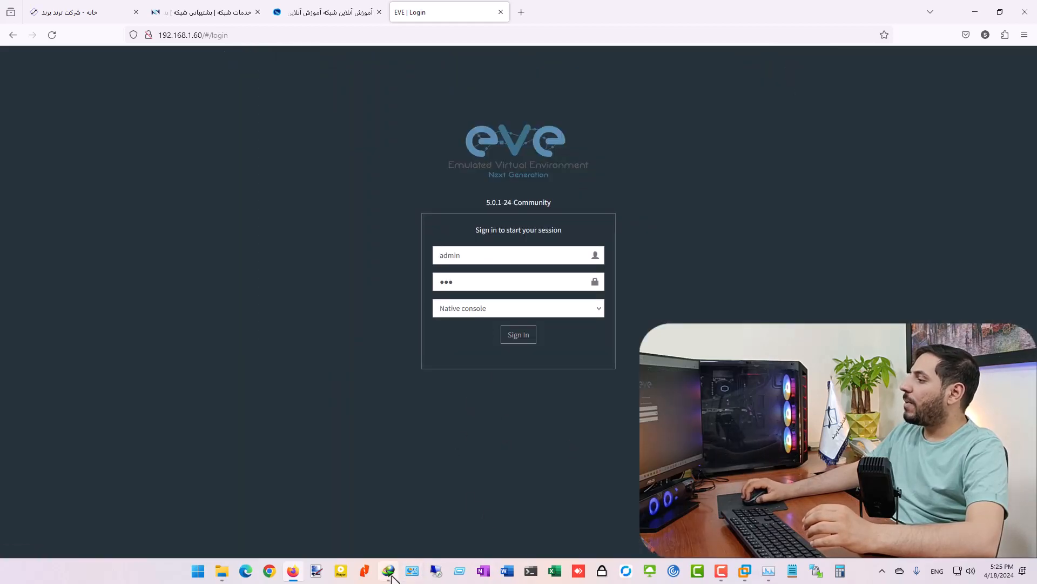
left_click(746, 576)
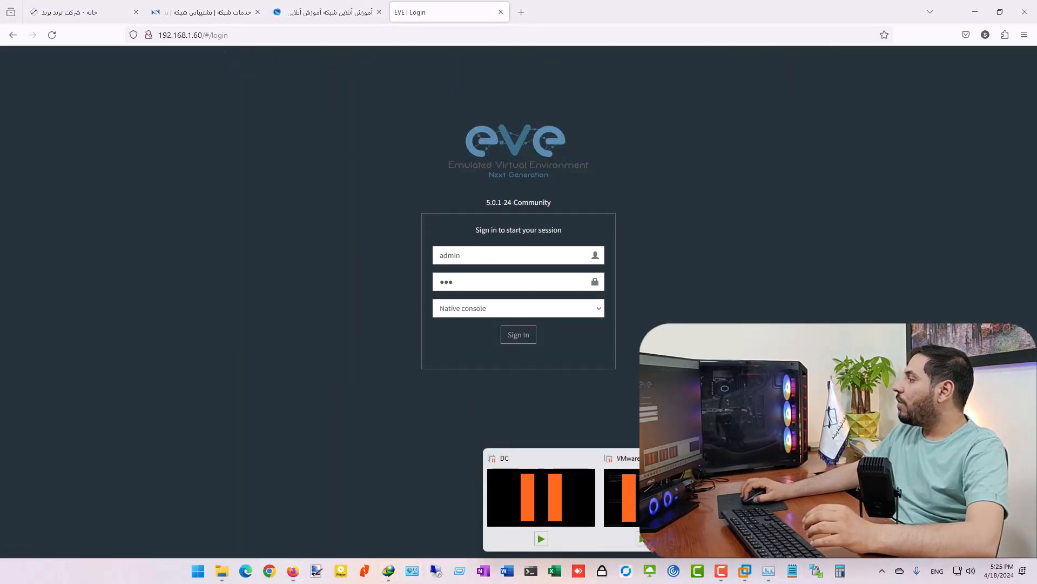
left_click(946, 503)
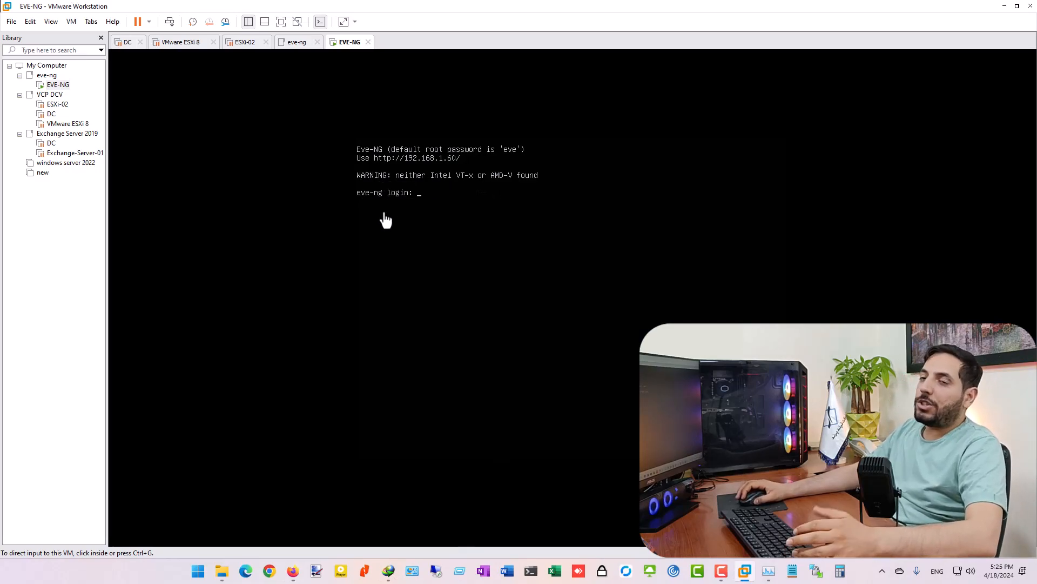
- Shut down the EVE-NG guest through Power > Shut Down Guest and confirm it
right_click(341, 53)
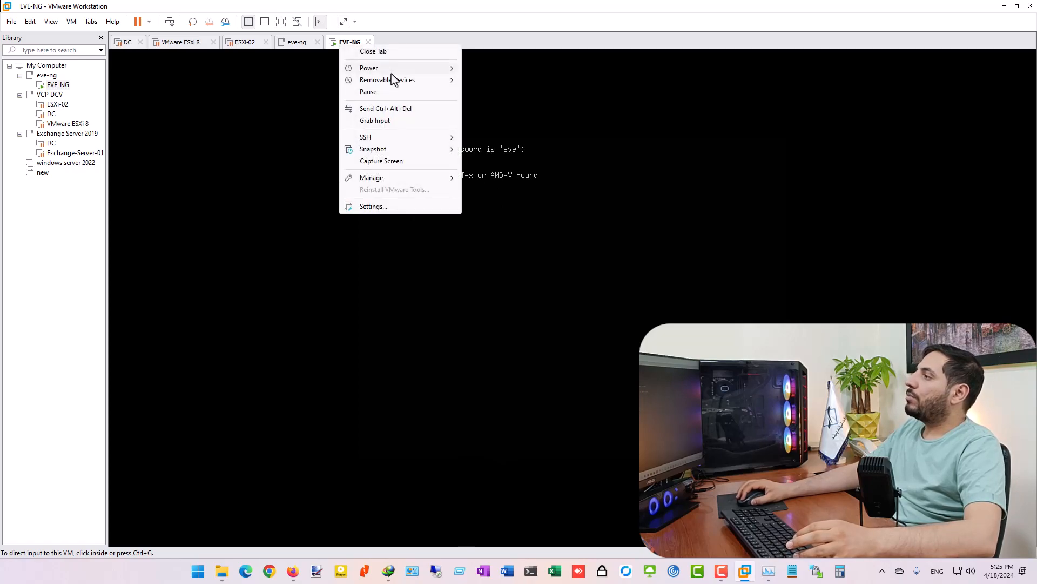
mouse_move(396, 69)
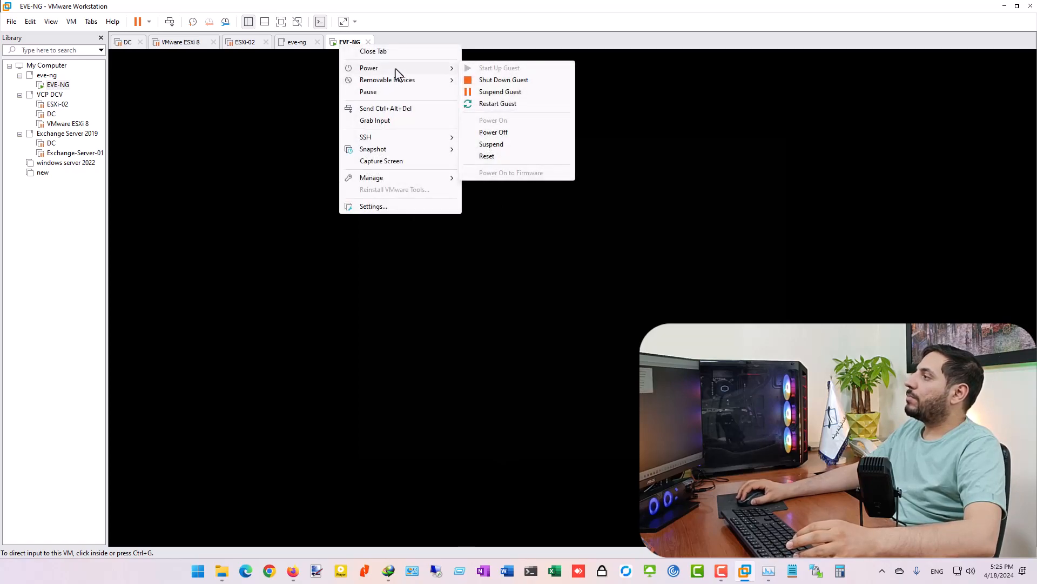
left_click(520, 81)
left_click(535, 304)
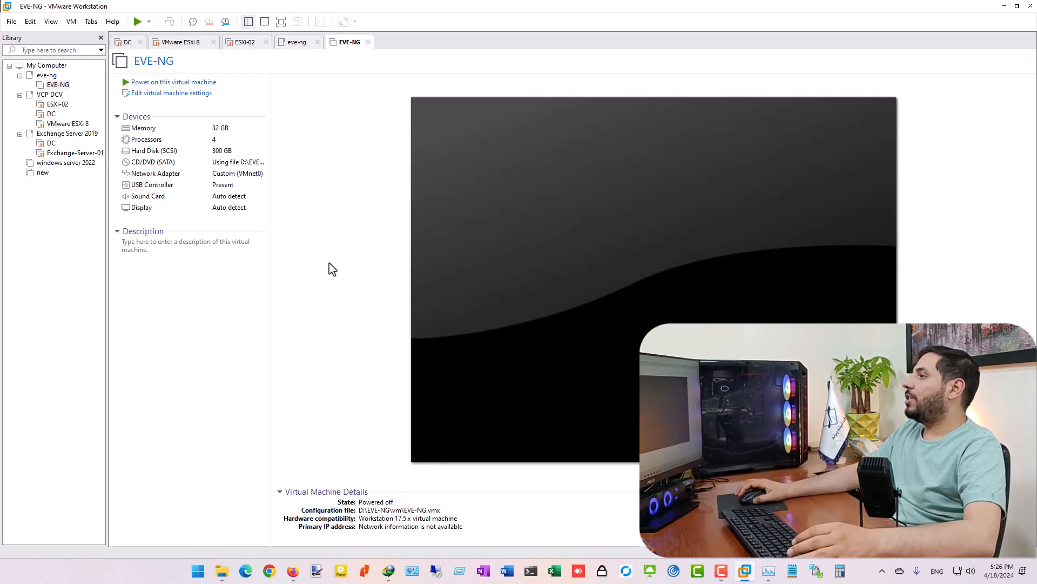
- Enable Virtualize Intel VT-x/EPT or AMD-V/RVI in the EVE-NG Processors settings and power the VM on
right_click(327, 47)
left_click(375, 207)
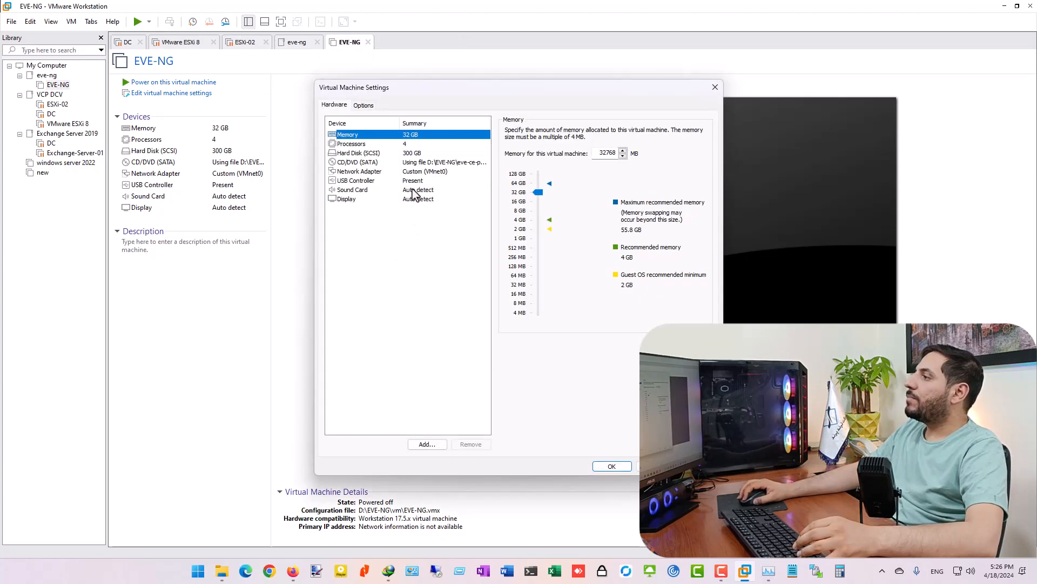
left_click(405, 146)
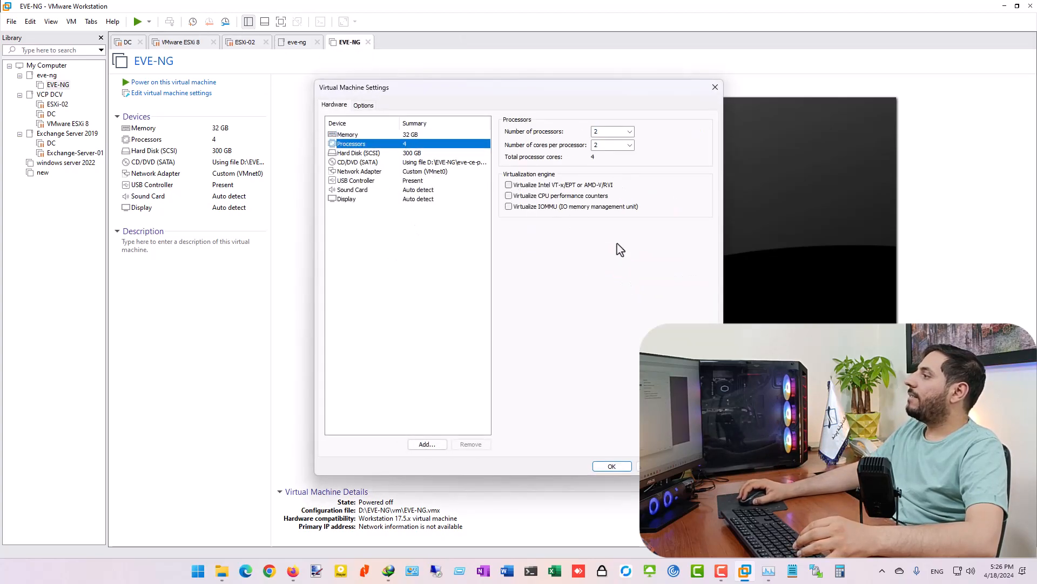
left_click(508, 185)
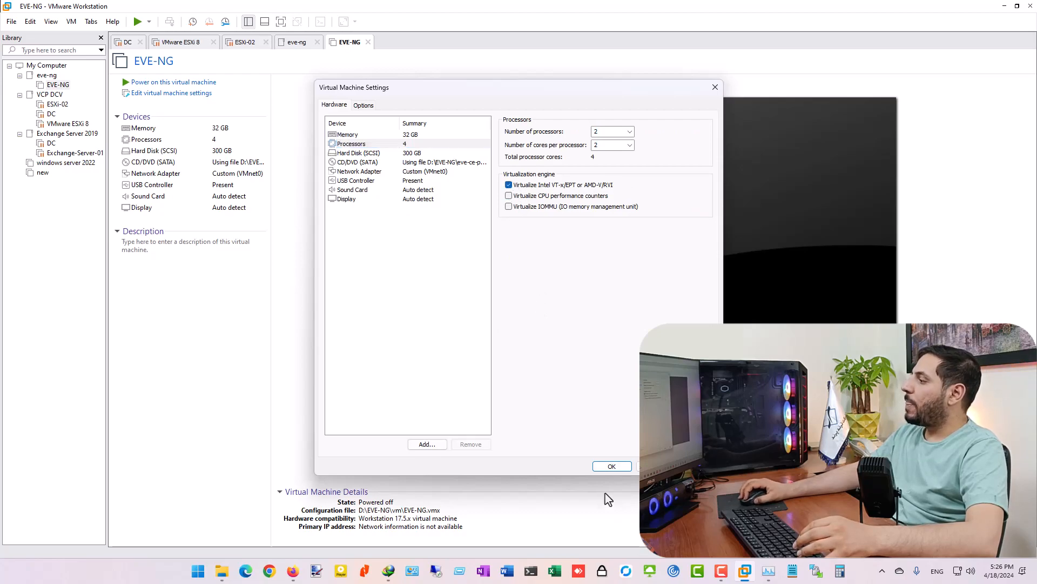
left_click(611, 466)
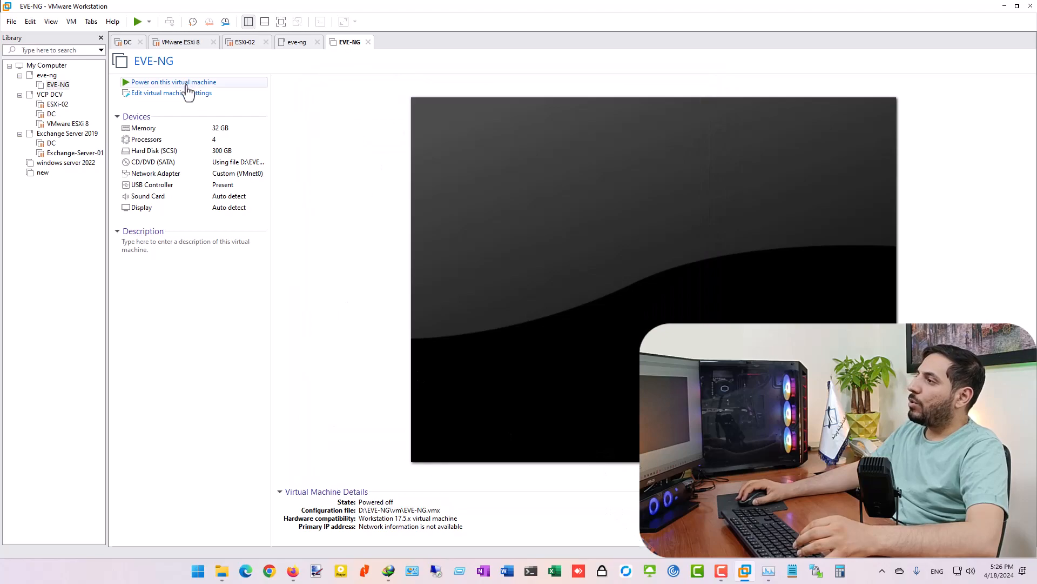
left_click(184, 83)
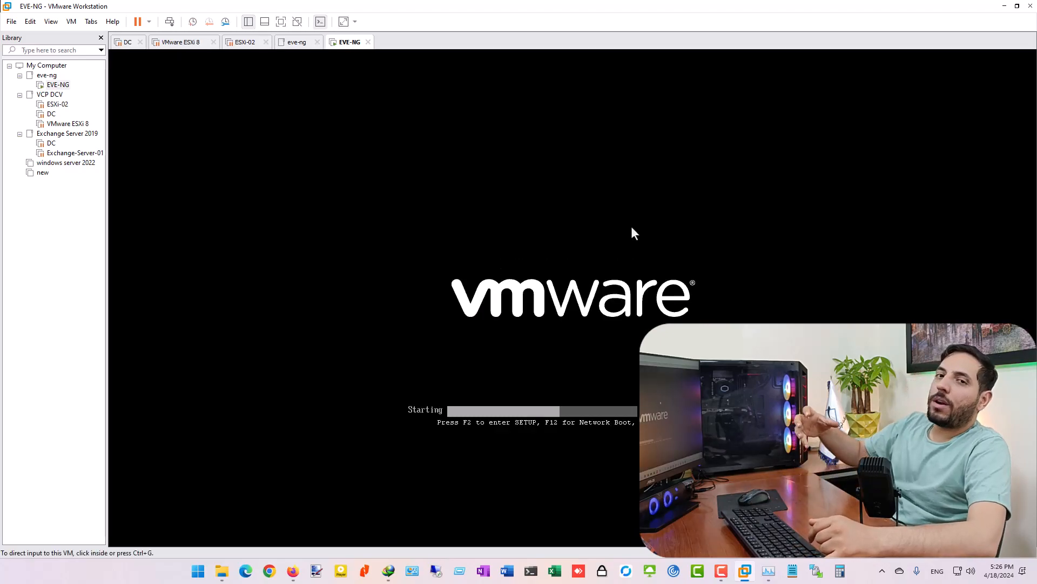